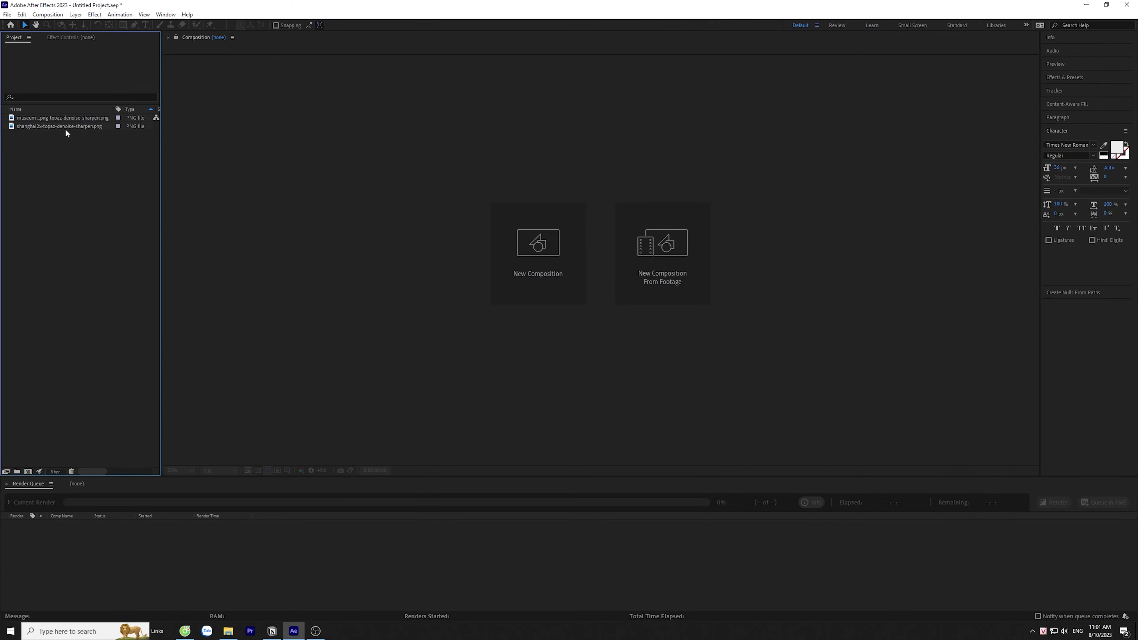
# Step: Create a new composition named "ảnh 1" with a size of 1920 x 1080 px
pyautogui.click(66, 128)
pyautogui.click(78, 117)
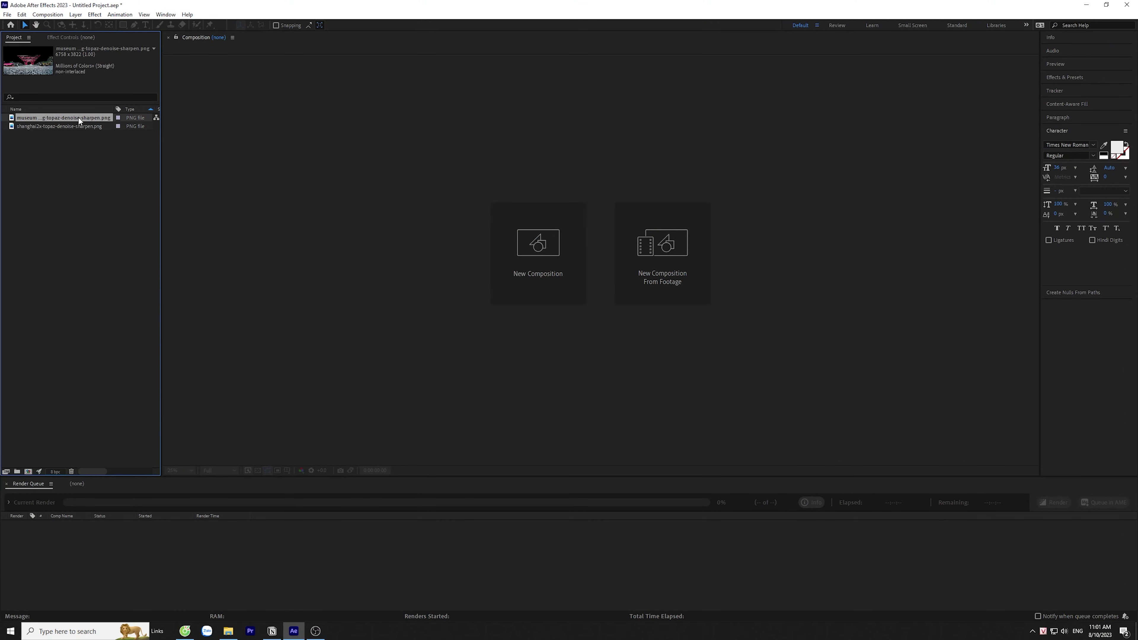
pyautogui.click(79, 199)
pyautogui.hotkey('ctrl', 'n')
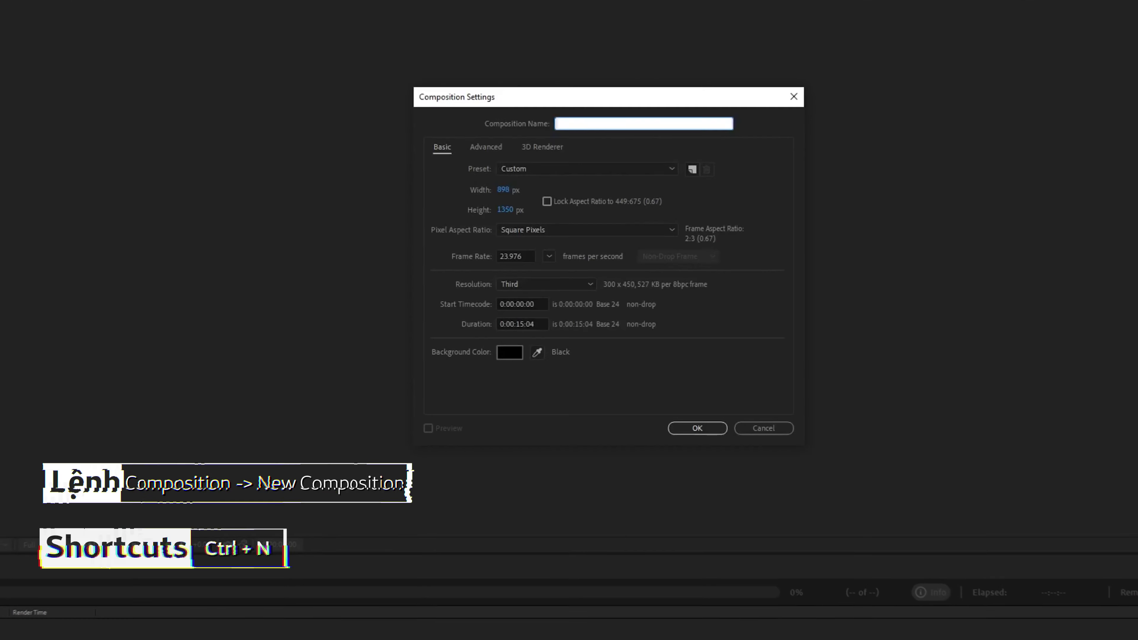
pyautogui.write('ảnh 1')
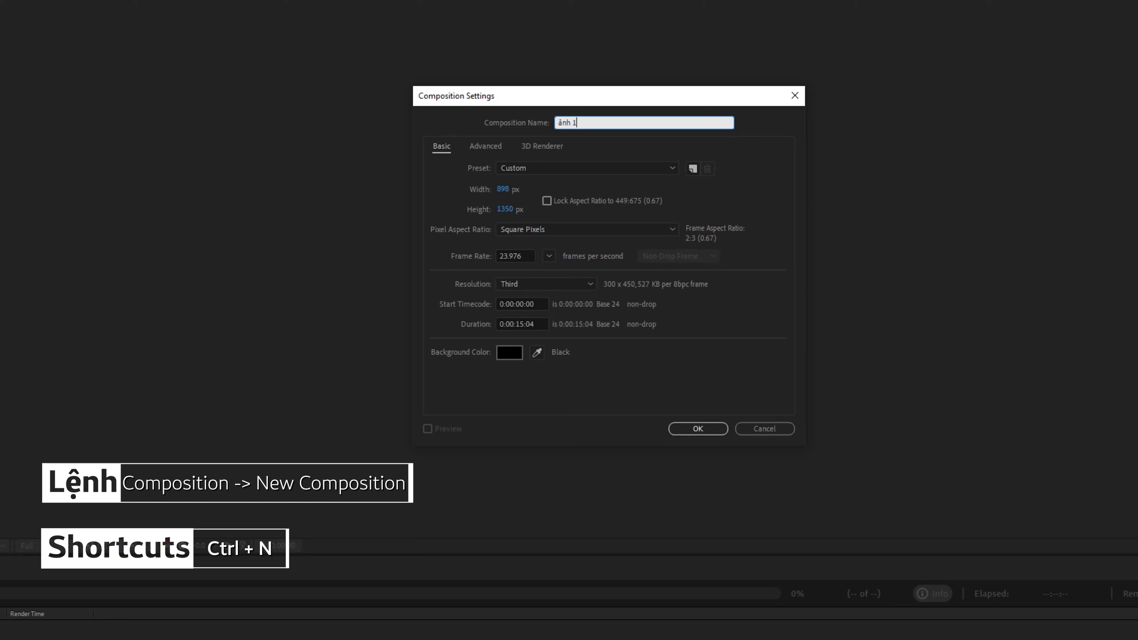
pyautogui.click(503, 189)
pyautogui.write('1920')
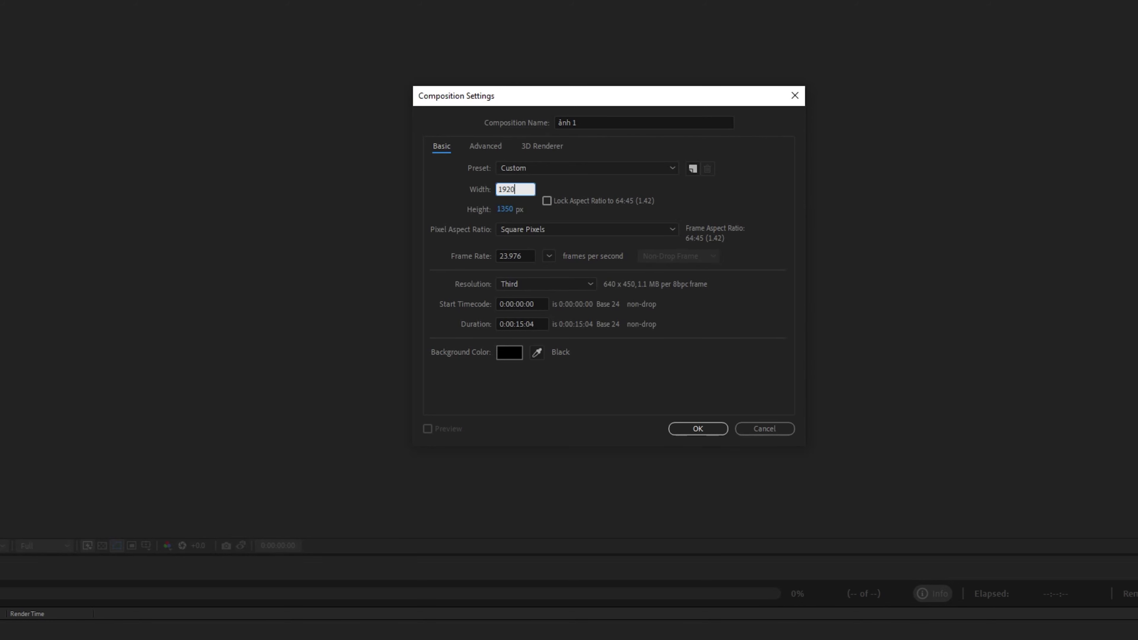
pyautogui.press('Tab')
pyautogui.write('1080')
pyautogui.press('Return')
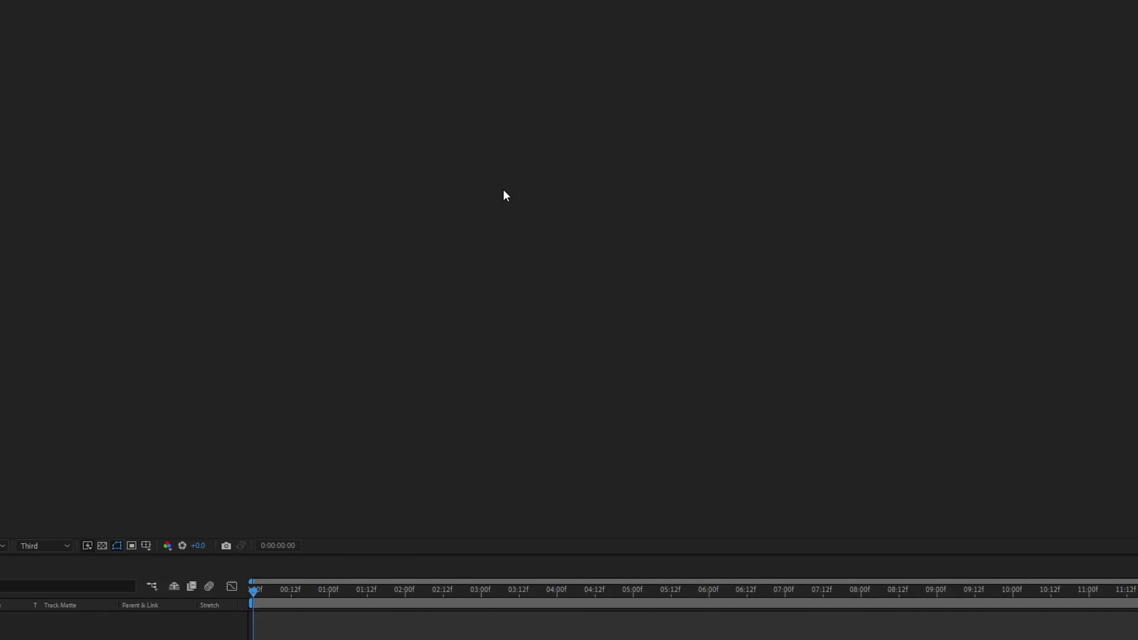
# Step: Add the Shanghai skyline image to the ảnh 1 composition and scale it down to fit the frame
pyautogui.moveTo(47, 134); pyautogui.dragTo(142, 541)
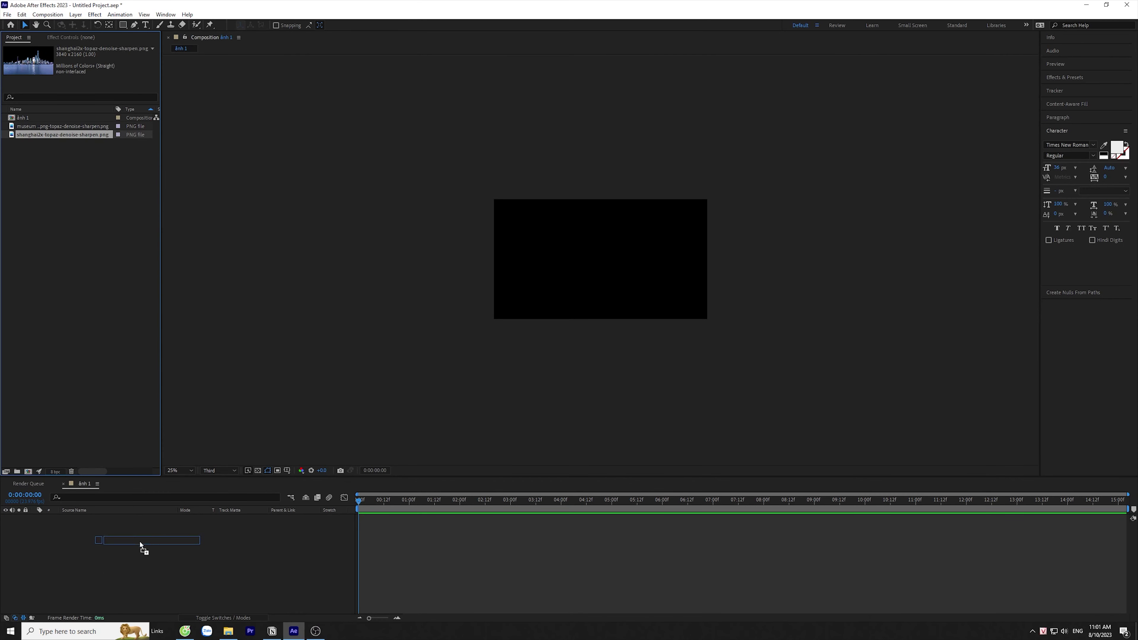
pyautogui.click(203, 542)
pyautogui.click(161, 518)
pyautogui.press('s')
pyautogui.moveTo(213, 526); pyautogui.dragTo(189, 527)
# Step: Create another 1920 x 1080 composition named "ảnh 2"
pyautogui.hotkey('ctrl', 'n')
pyautogui.write('an')
pyautogui.write('h 2')
pyautogui.press('Return')
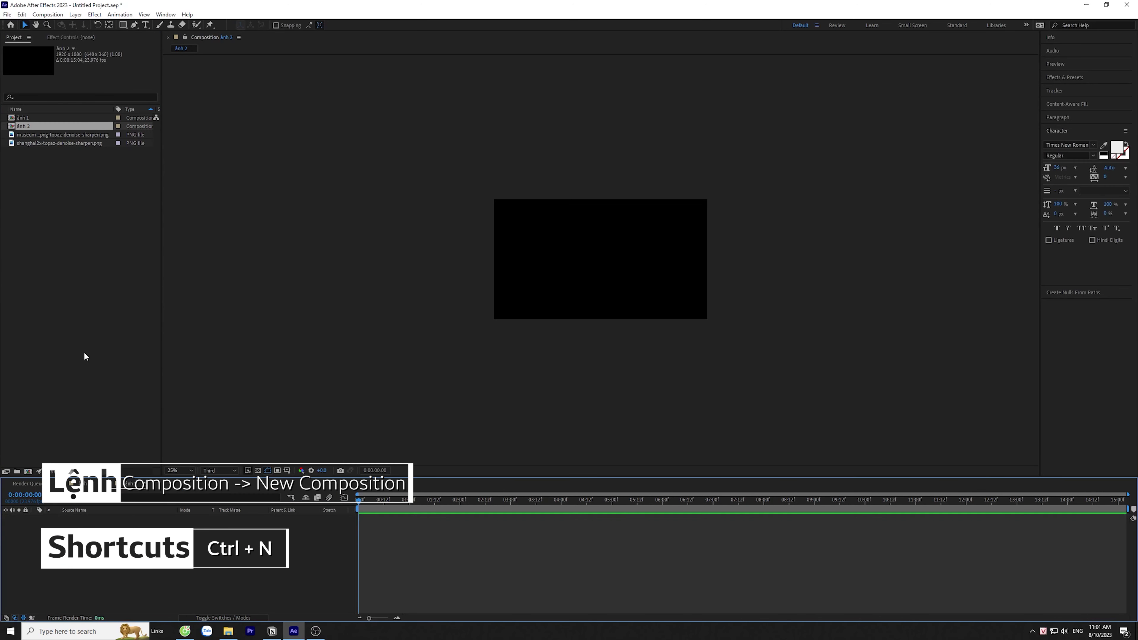
# Step: Add the museum image to the ảnh 2 composition and scale it to 29% so it fills the frame
pyautogui.moveTo(62, 132); pyautogui.dragTo(119, 517)
pyautogui.press('s')
pyautogui.click(204, 526)
pyautogui.write('50')
pyautogui.press('Return')
pyautogui.click(204, 526)
pyautogui.write('25')
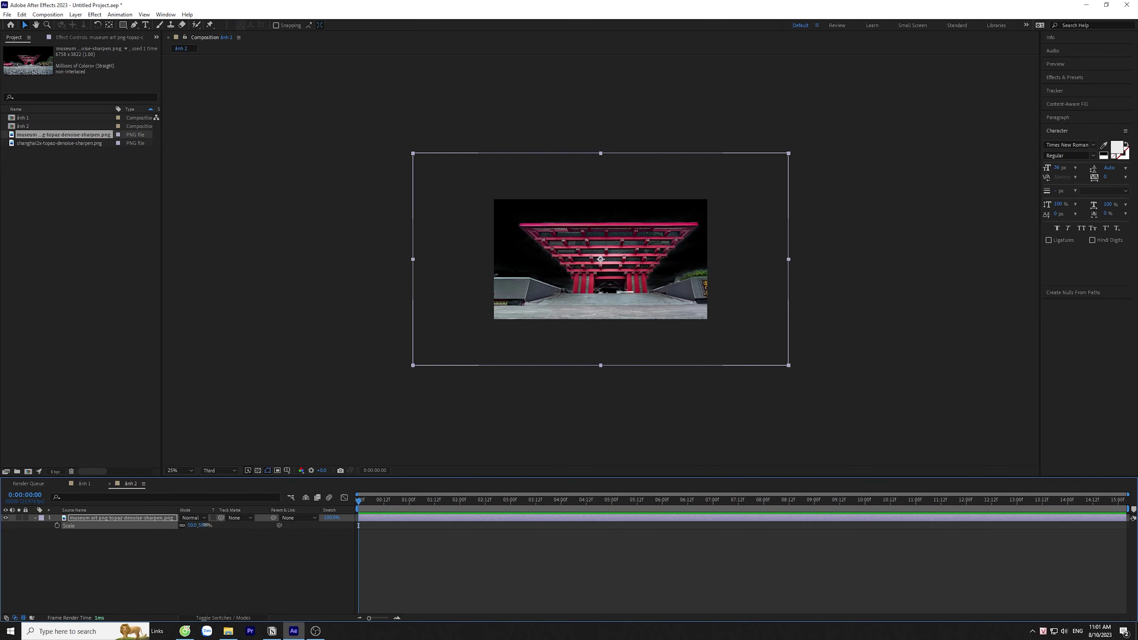
pyautogui.press('Return')
pyautogui.moveTo(196, 526); pyautogui.dragTo(197, 525)
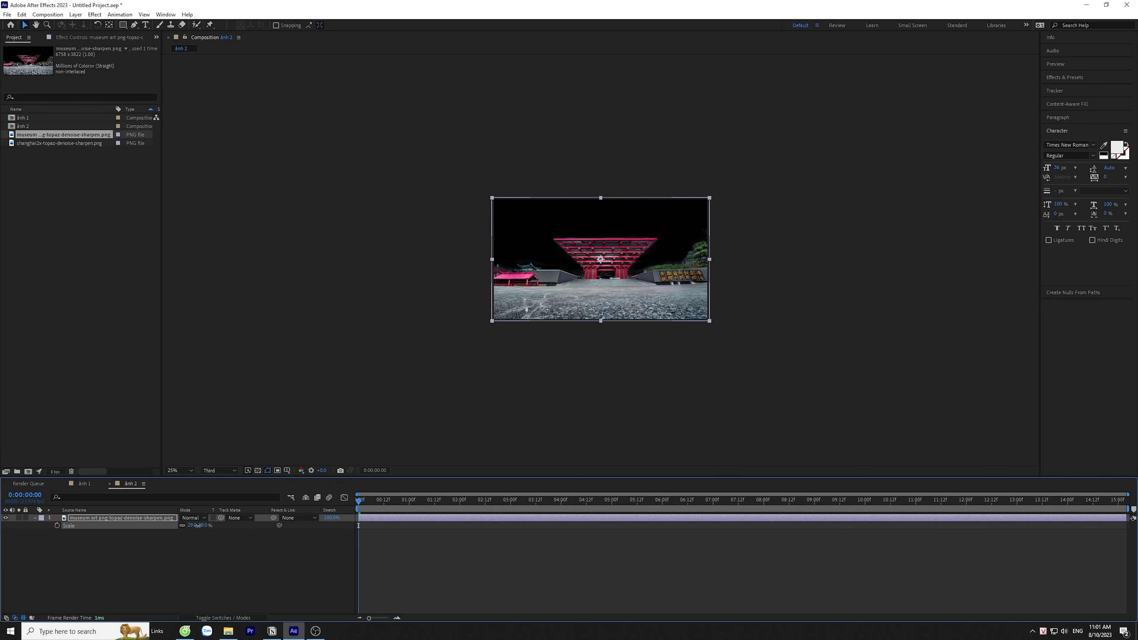
# Step: Create a 1920 x 1080 composition named "Main comp"
pyautogui.click(38, 156)
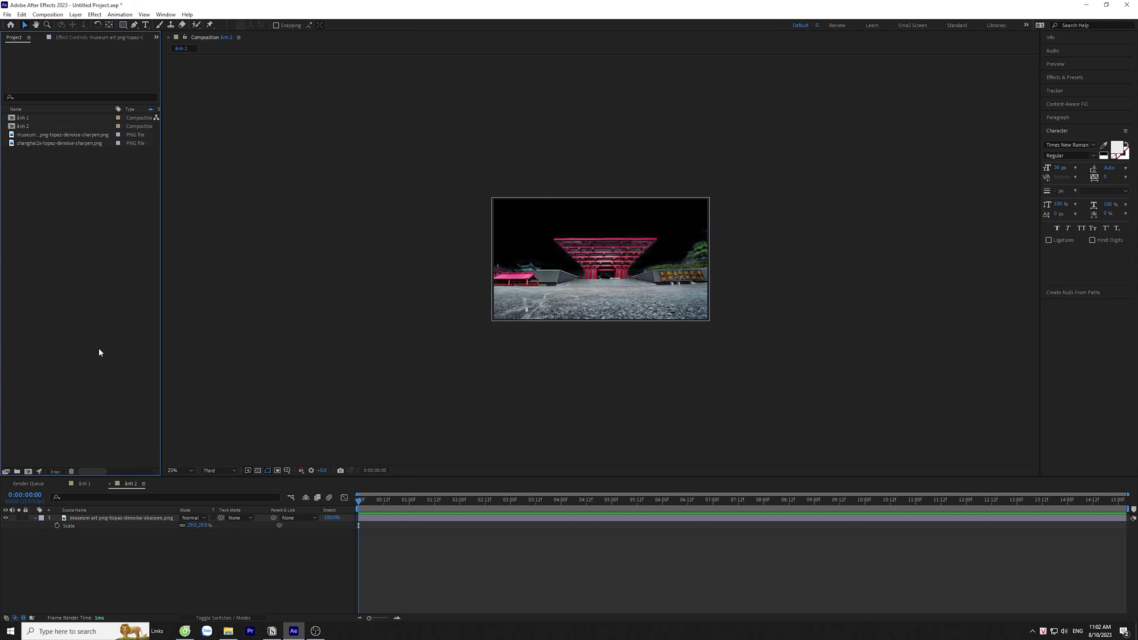
pyautogui.hotkey('ctrl', 'n')
pyautogui.write('Ma')
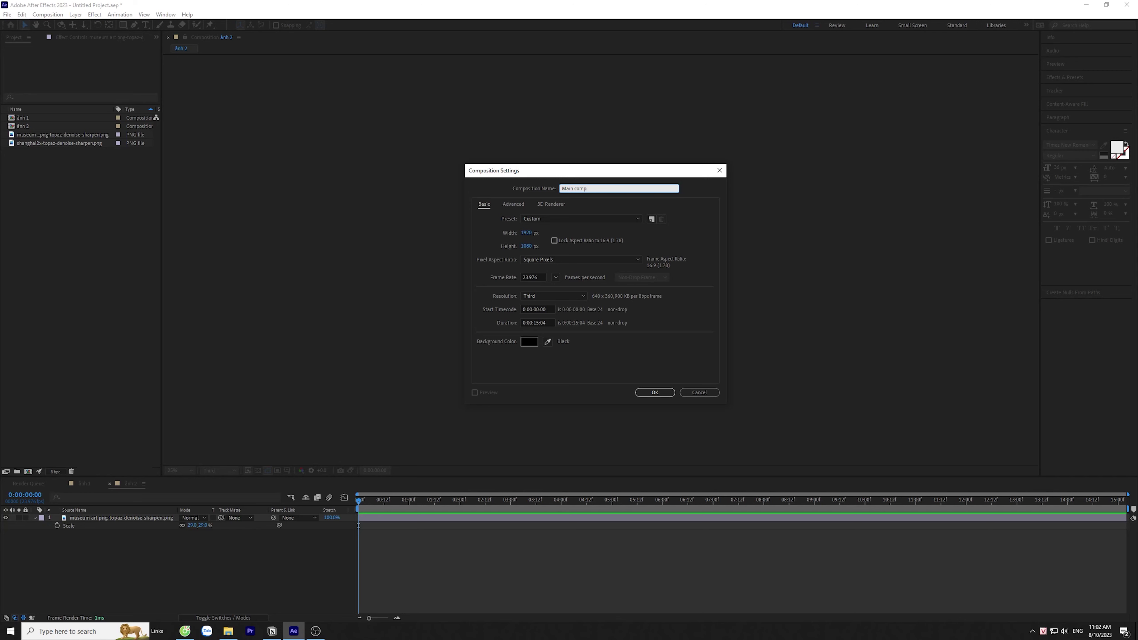
pyautogui.write('in comp')
pyautogui.press('Return')
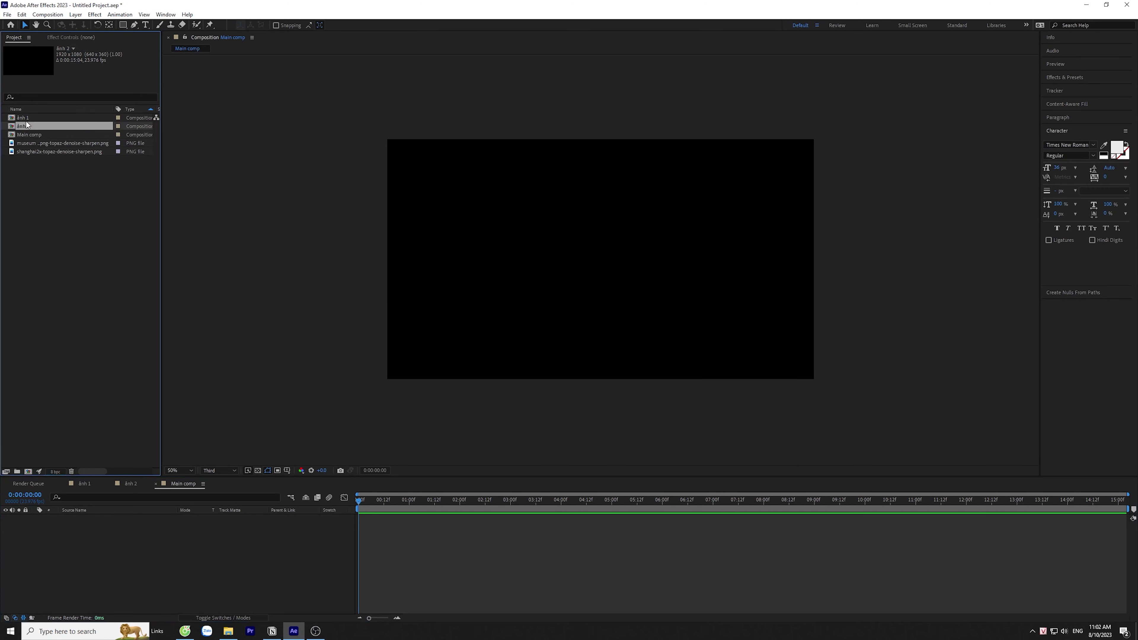
# Step: Add the ảnh 1 and ảnh 2 compositions together as layers in Main comp
pyautogui.click(43, 126)
pyautogui.keyDown('shift'); pyautogui.click(43, 119); pyautogui.keyUp('shift')
pyautogui.moveTo(42, 122); pyautogui.dragTo(152, 538)
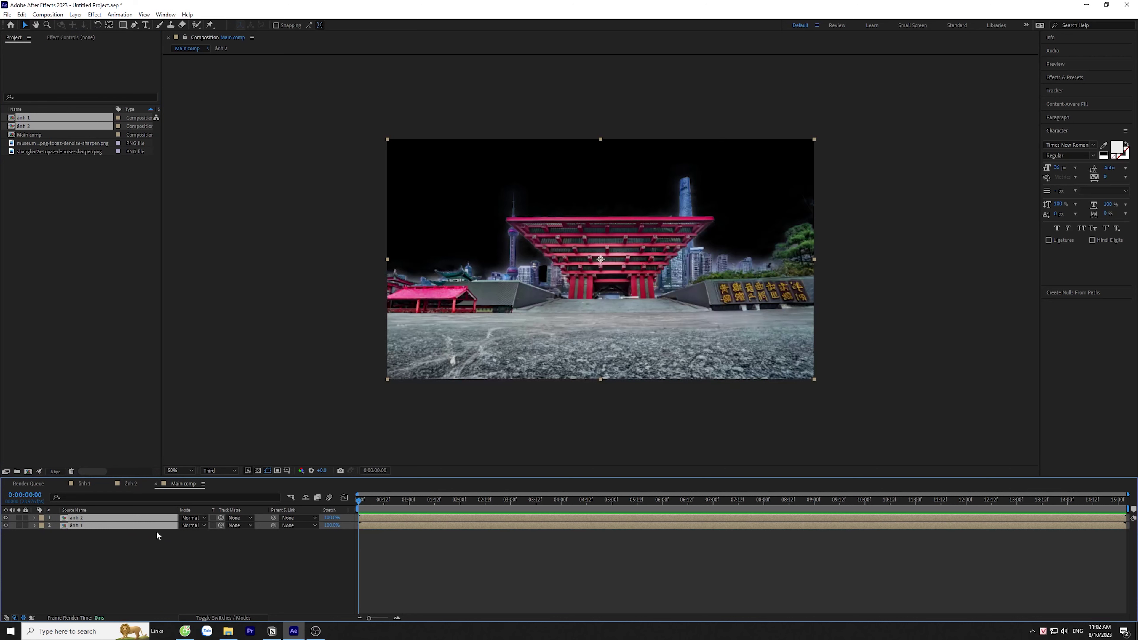
pyautogui.click(552, 556)
# Step: Hide the ảnh 2 layer in Main comp so only the skyline layer is shown
pyautogui.click(89, 518)
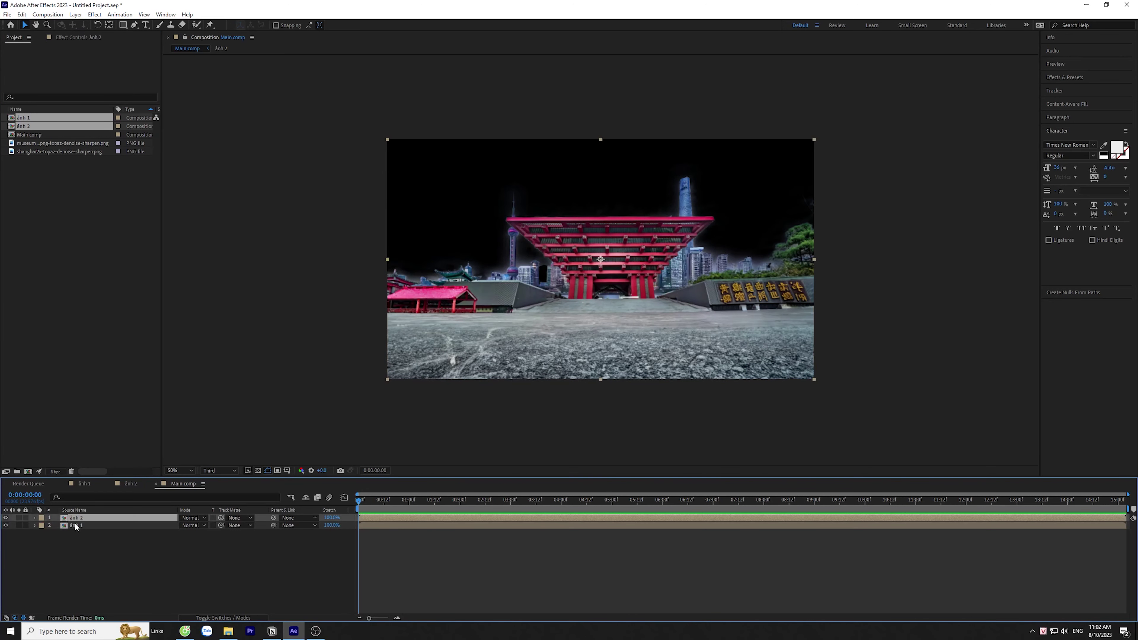
pyautogui.click(6, 518)
pyautogui.click(120, 550)
pyautogui.click(128, 526)
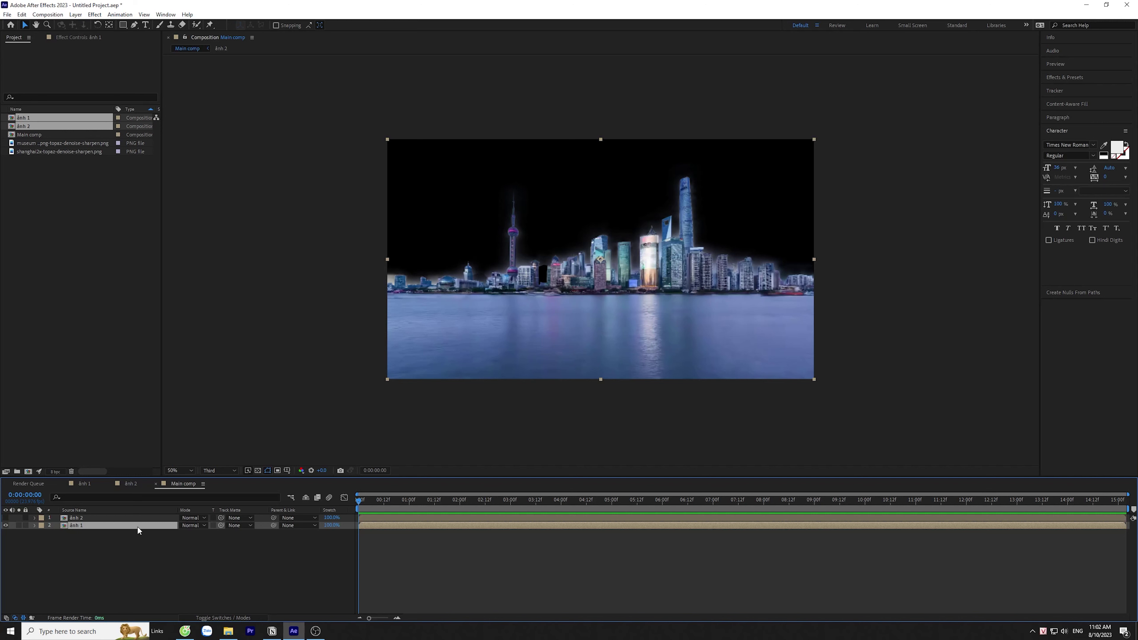
pyautogui.click(152, 555)
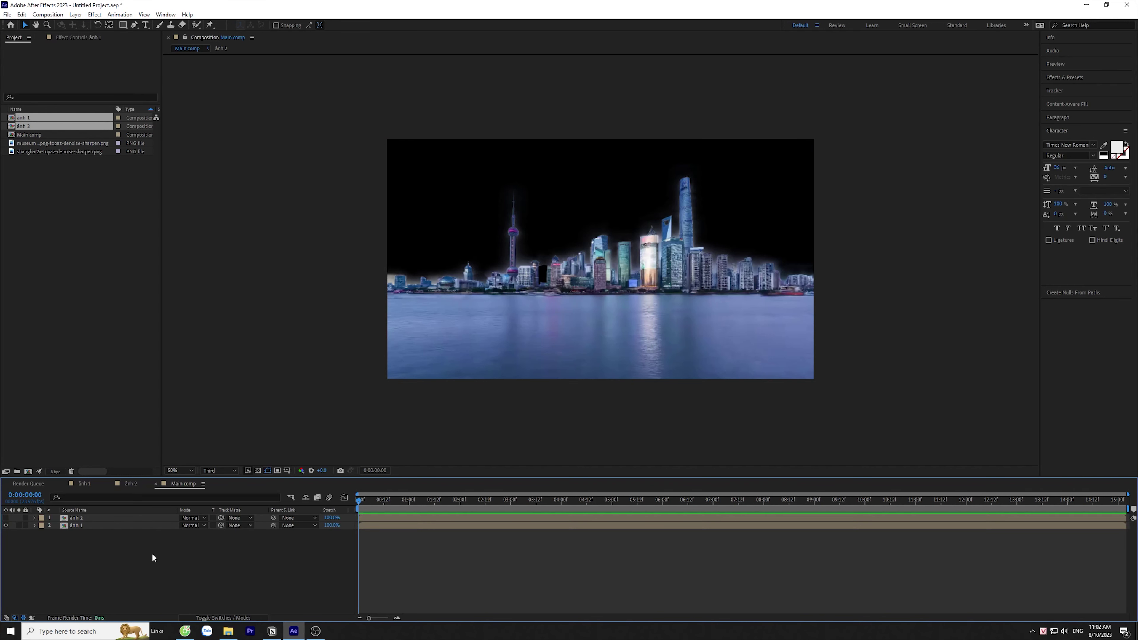
# Step: Apply the Polar Coordinates effect to the ảnh 1 layer
pyautogui.click(138, 525)
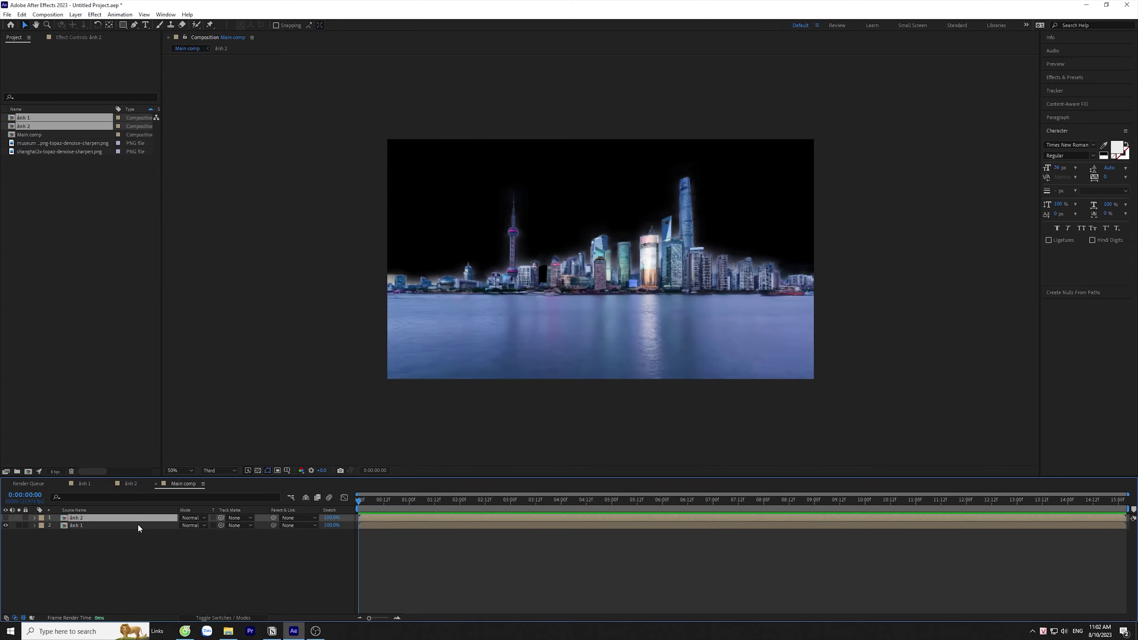
pyautogui.hotkey('ctrl', 'space')
pyautogui.write('polar')
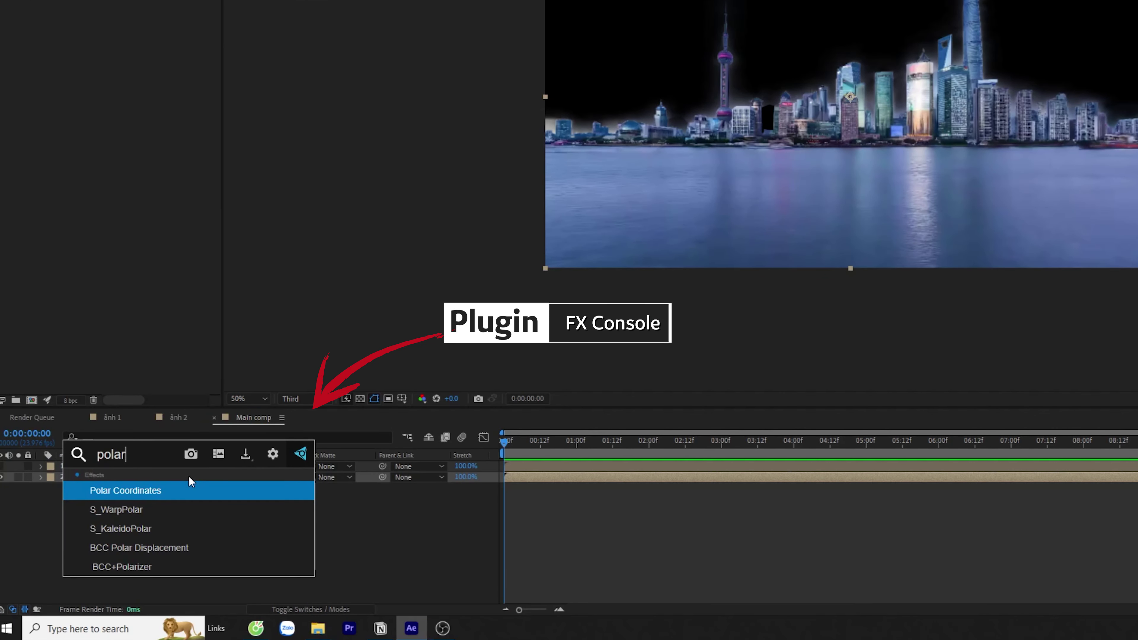
pyautogui.press('Return')
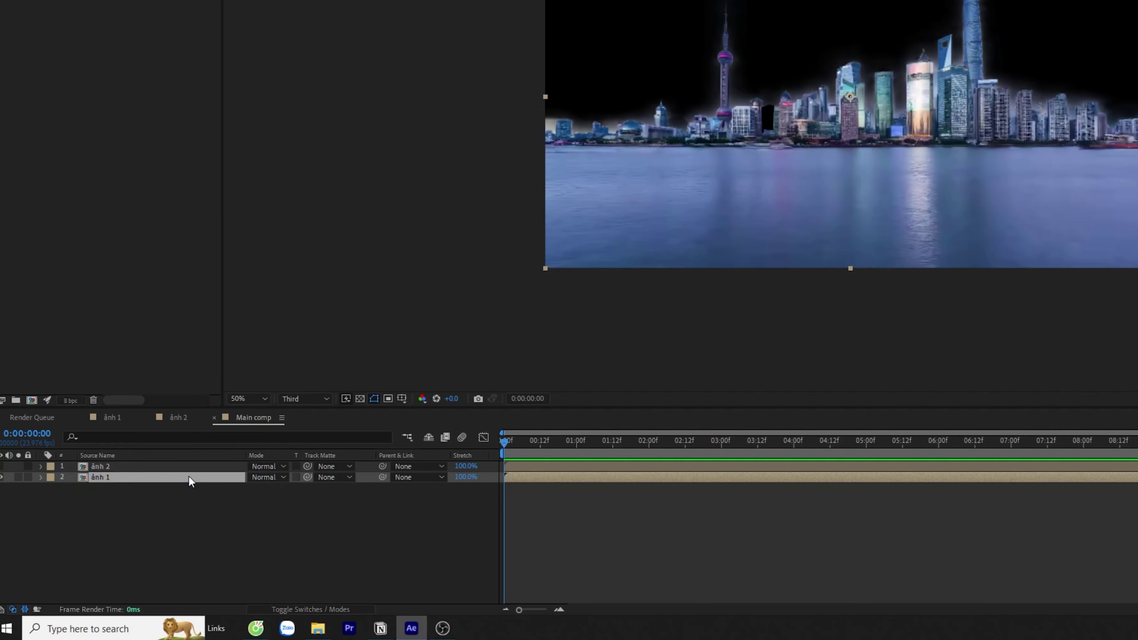
pyautogui.click(87, 100)
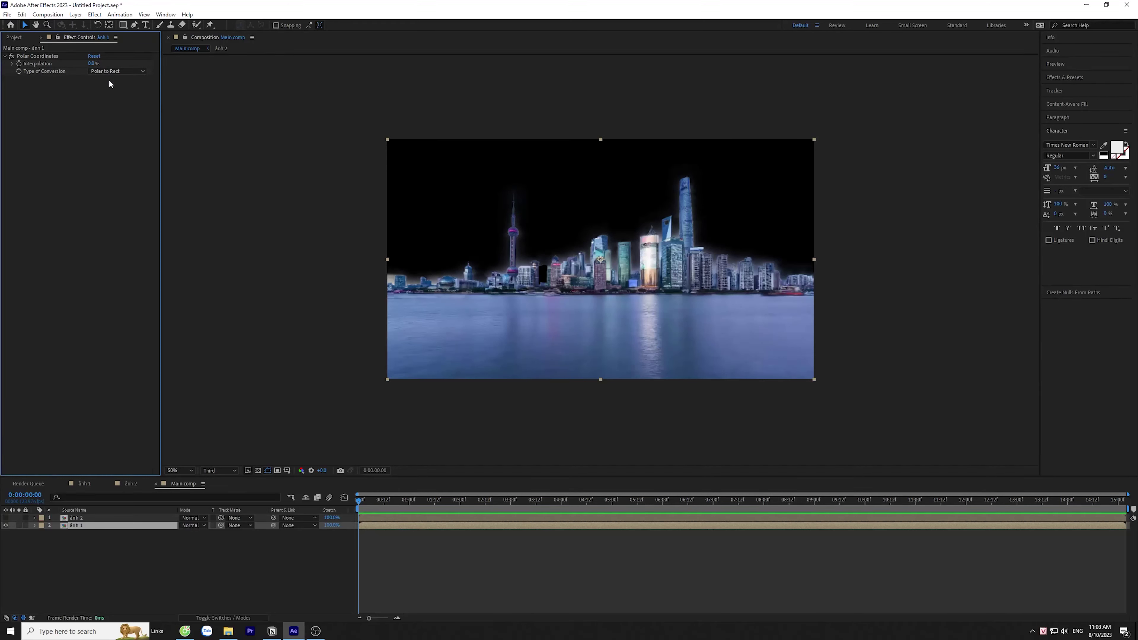
# Step: Set the ảnh 1 layer's Polar Coordinates conversion to Rect to Polar and its interpolation to 100%
pyautogui.moveTo(93, 63)
pyautogui.mouseDown()
pyautogui.moveTo(118, 64)
pyautogui.moveTo(92, 64)
pyautogui.mouseUp()
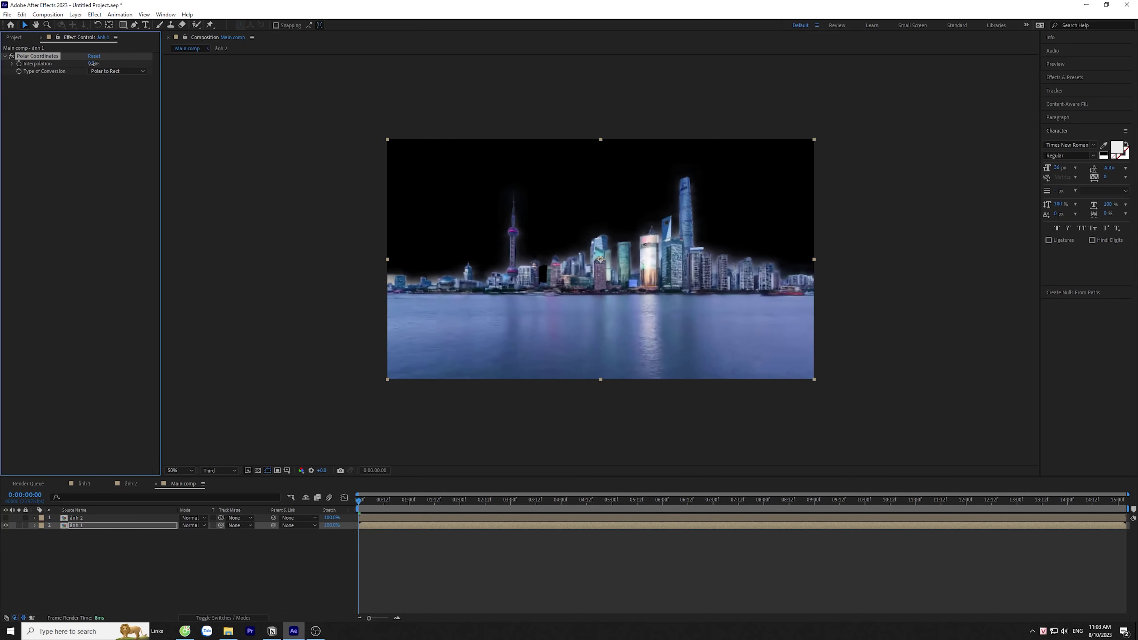
pyautogui.click(118, 71)
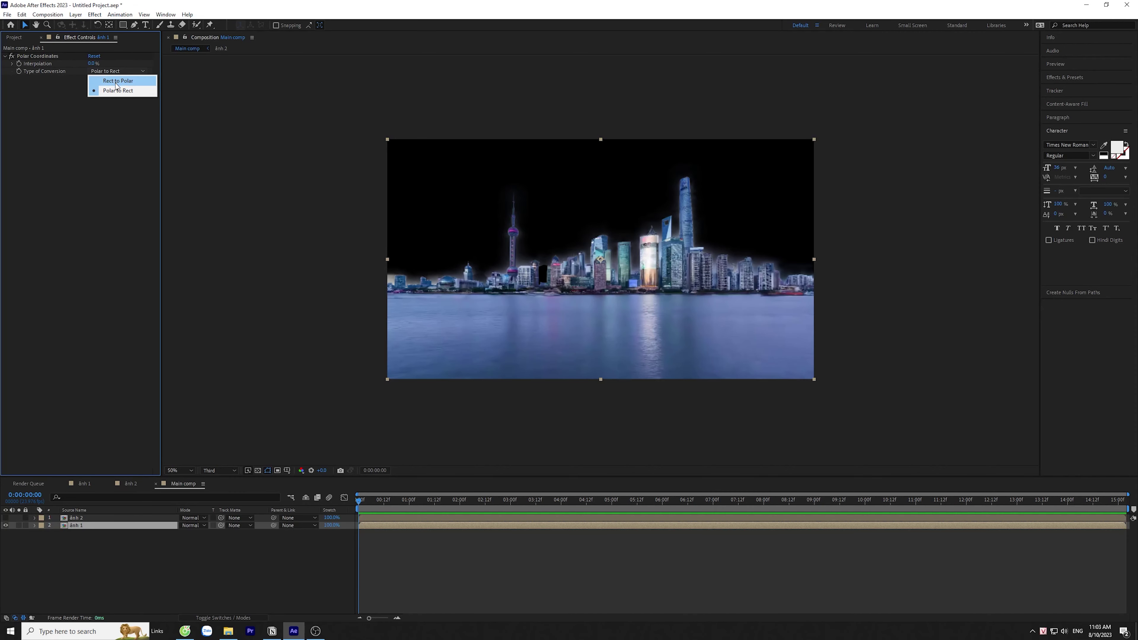
pyautogui.click(117, 82)
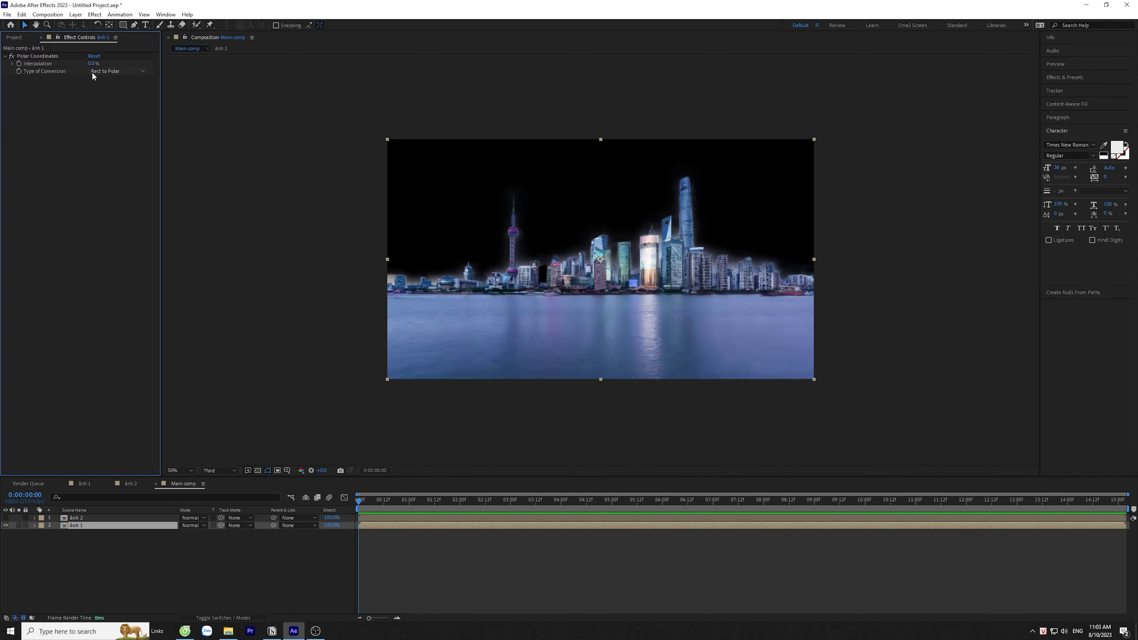
pyautogui.moveTo(95, 64); pyautogui.dragTo(140, 67)
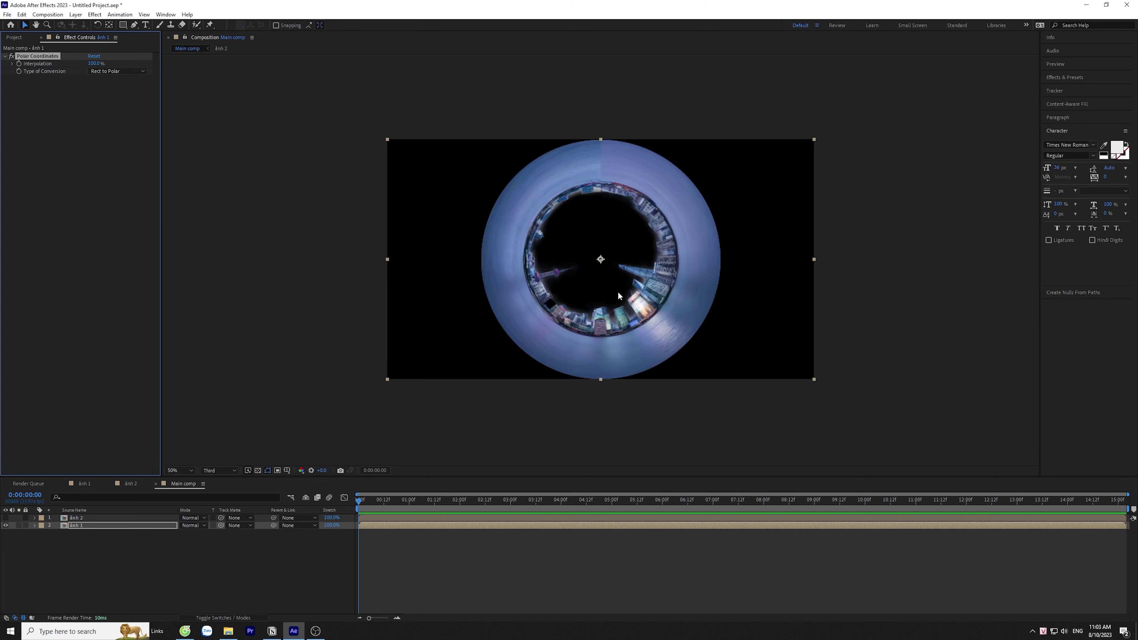
# Step: Set the composition's preview resolution to Full
pyautogui.scroll(1, 618, 293)
pyautogui.scroll(-1, 618, 293)
pyautogui.click(219, 470)
pyautogui.click(219, 492)
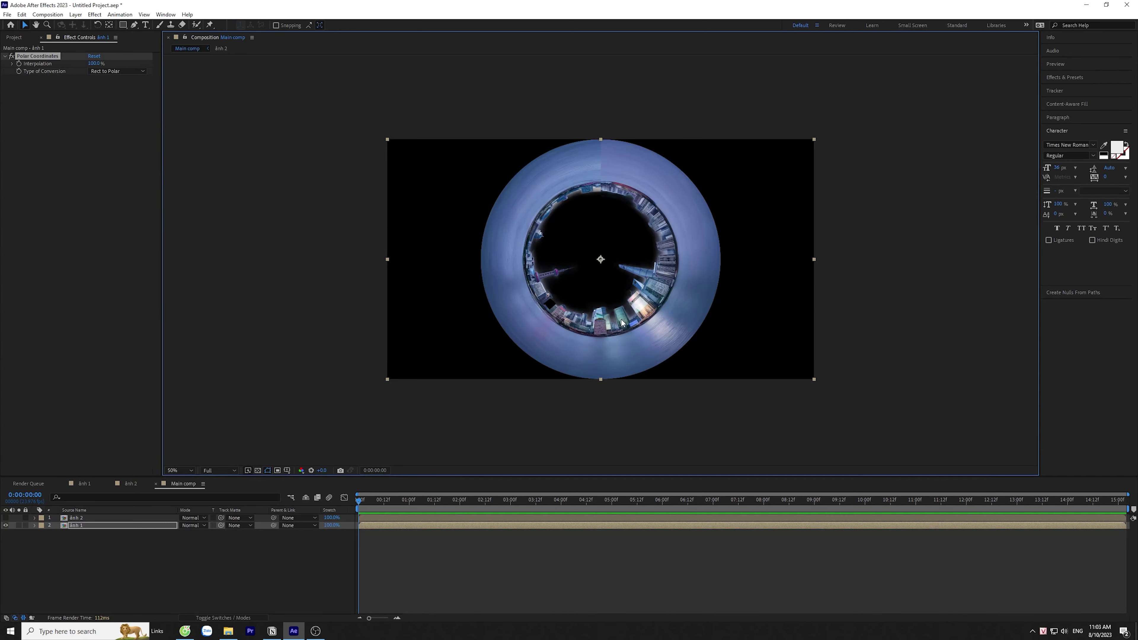
# Step: Hide the ảnh 1 layer and show the ảnh 2 layer
pyautogui.click(76, 517)
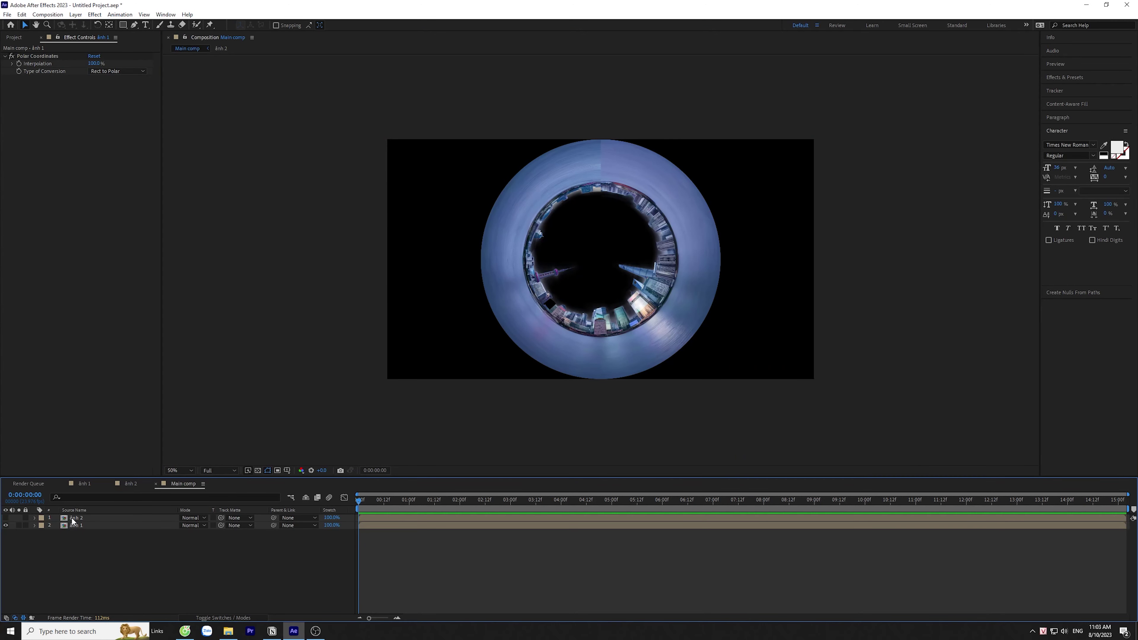
pyautogui.click(6, 525)
pyautogui.click(5, 518)
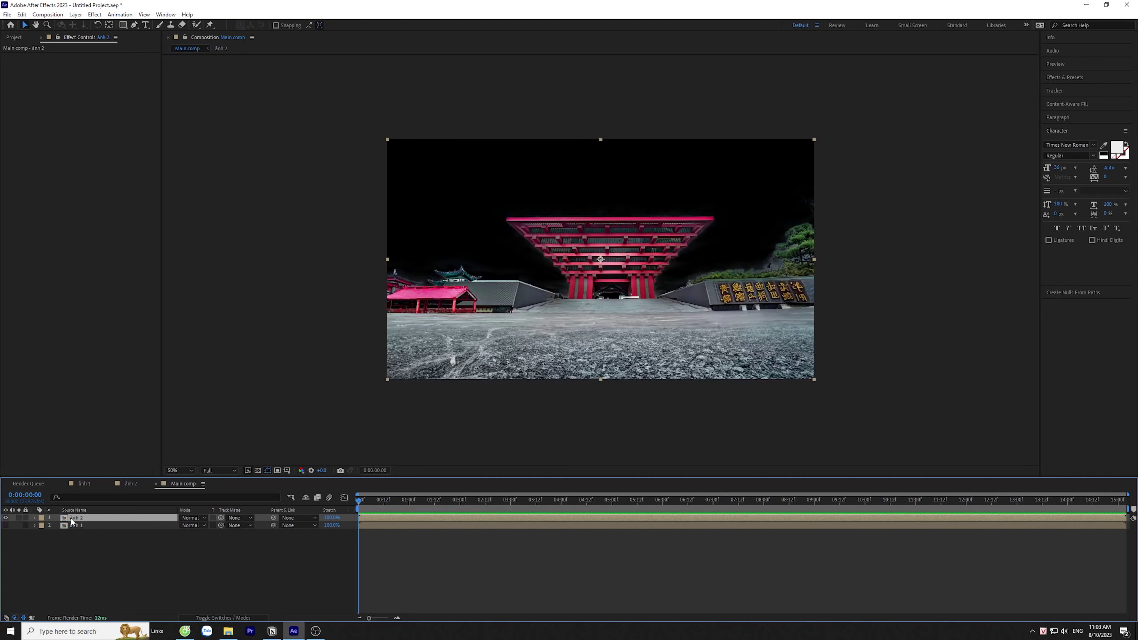
# Step: Apply Polar Coordinates to the ảnh 2 layer with Rect to Polar conversion and 100% interpolation
pyautogui.hotkey('ctrl', 'space')
pyautogui.write('polar')
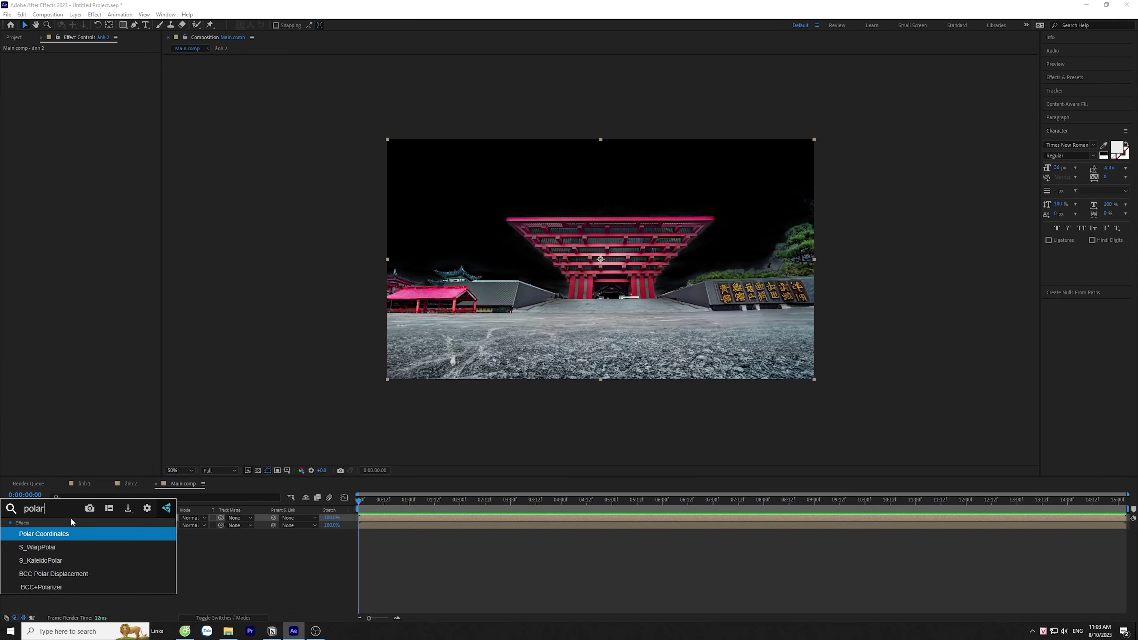
pyautogui.press('Return')
pyautogui.click(127, 140)
pyautogui.click(102, 71)
pyautogui.click(101, 81)
pyautogui.moveTo(93, 63); pyautogui.dragTo(262, 128)
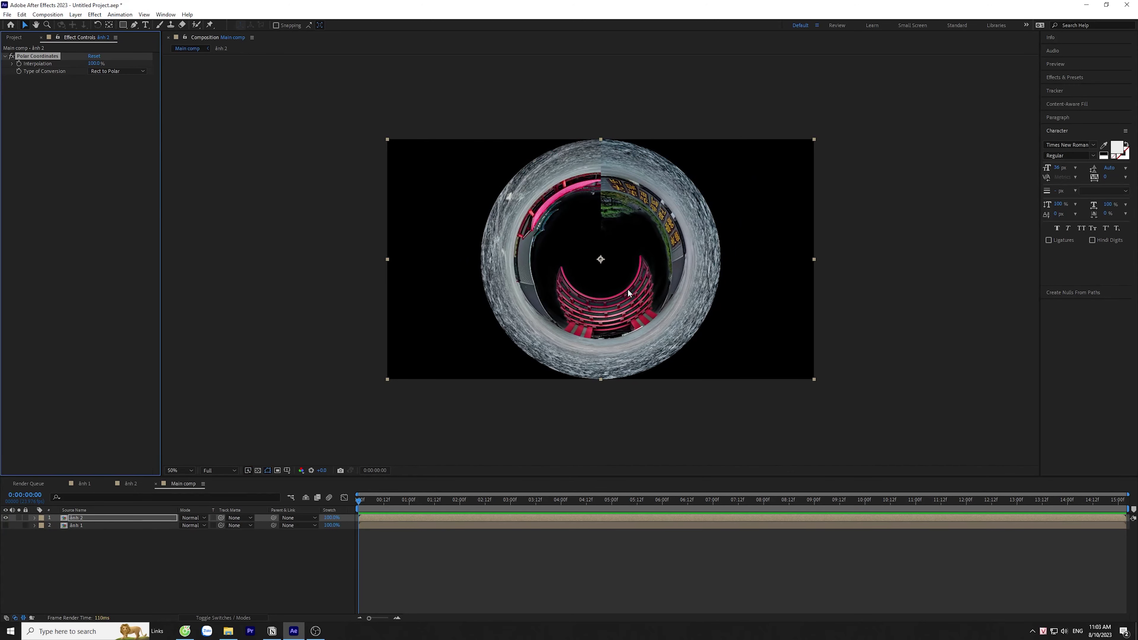
# Step: Show only the ảnh 1 layer and apply the Motion Tile effect to it
pyautogui.click(137, 518)
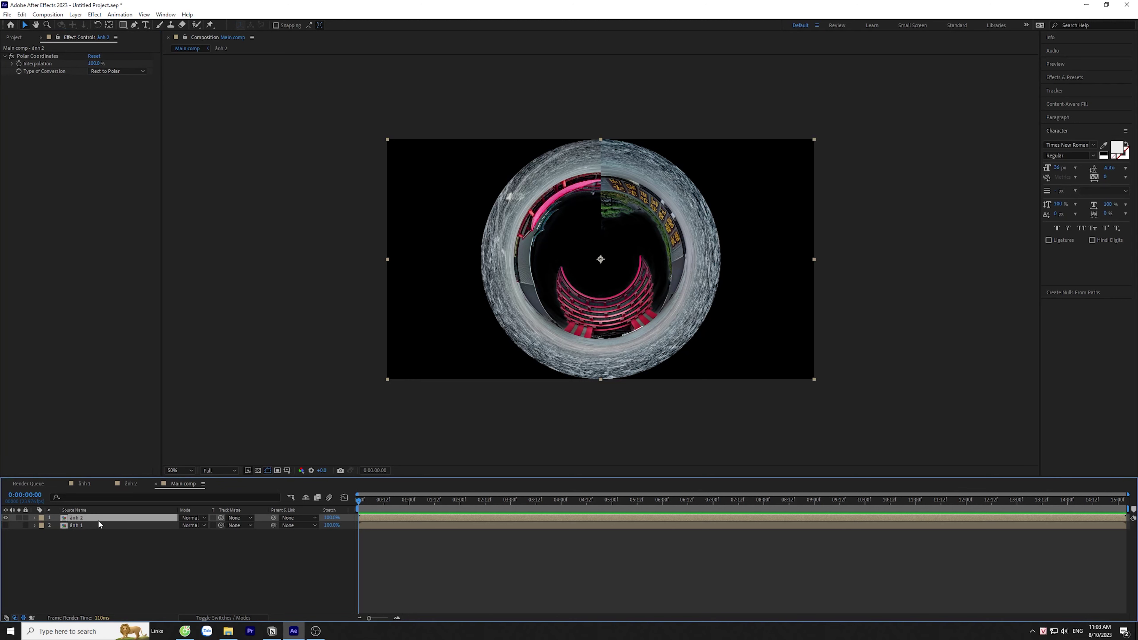
pyautogui.click(5, 517)
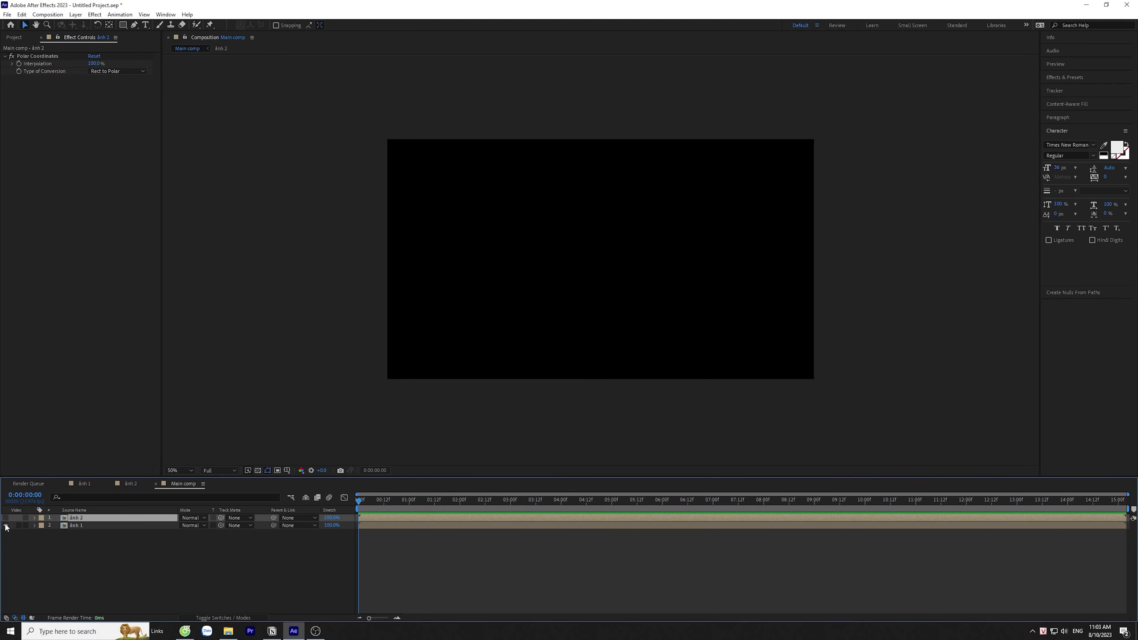
pyautogui.click(92, 526)
pyautogui.hotkey('ctrl', 'space')
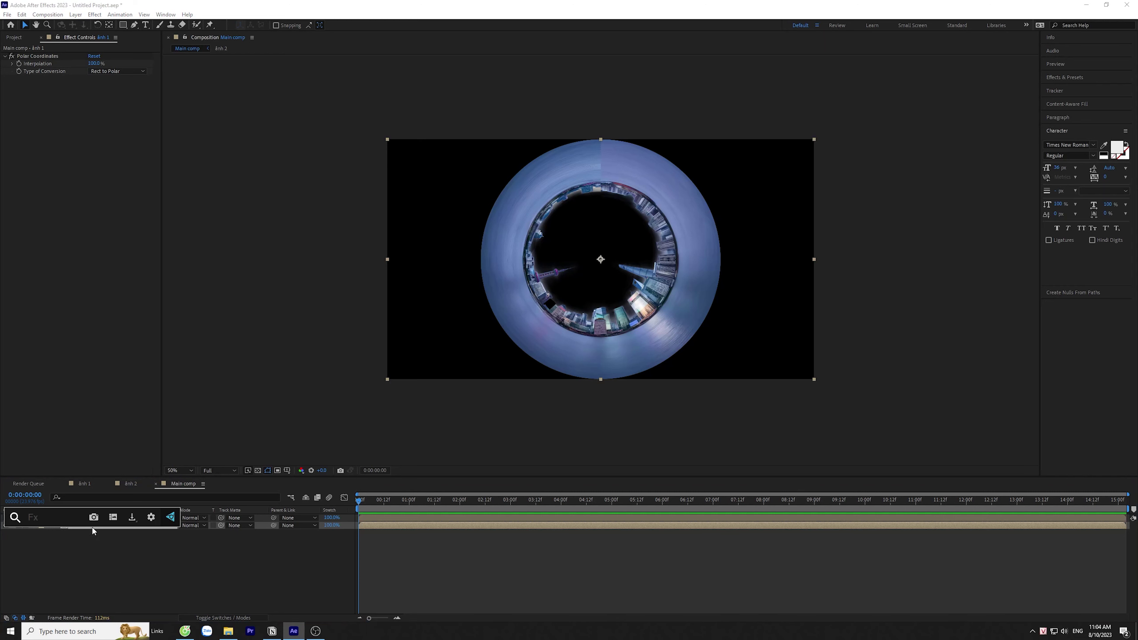
pyautogui.write('motion')
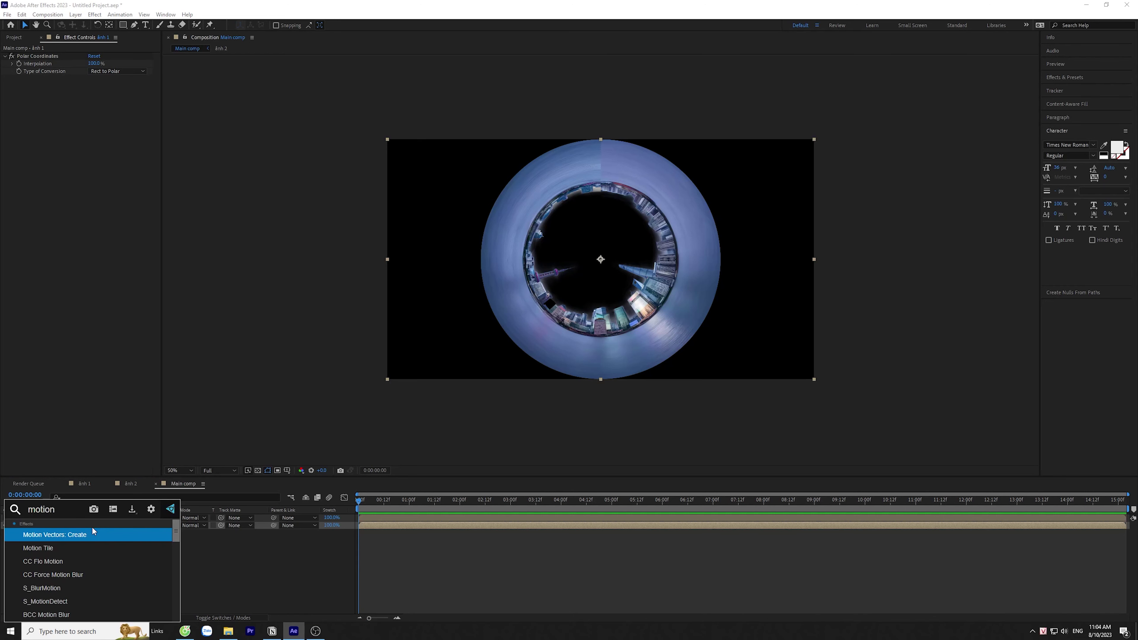
pyautogui.press('Down')
pyautogui.press('Return')
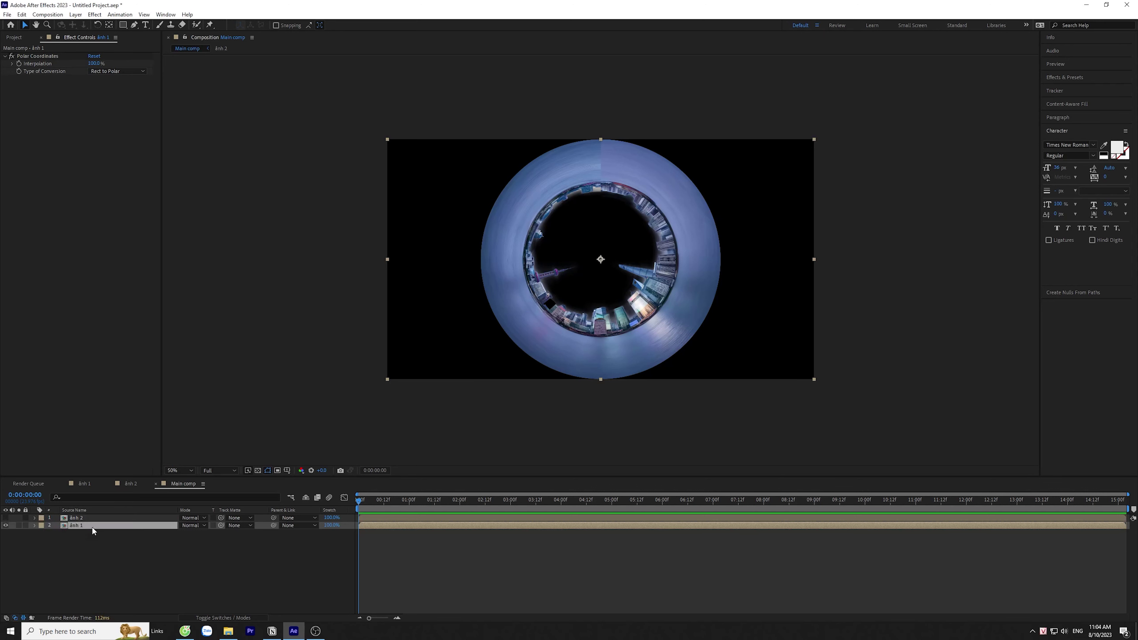
# Step: Move the Motion Tile effect above Polar Coordinates in the ảnh 1 layer's effect order
pyautogui.click(30, 144)
pyautogui.moveTo(31, 79); pyautogui.dragTo(39, 53)
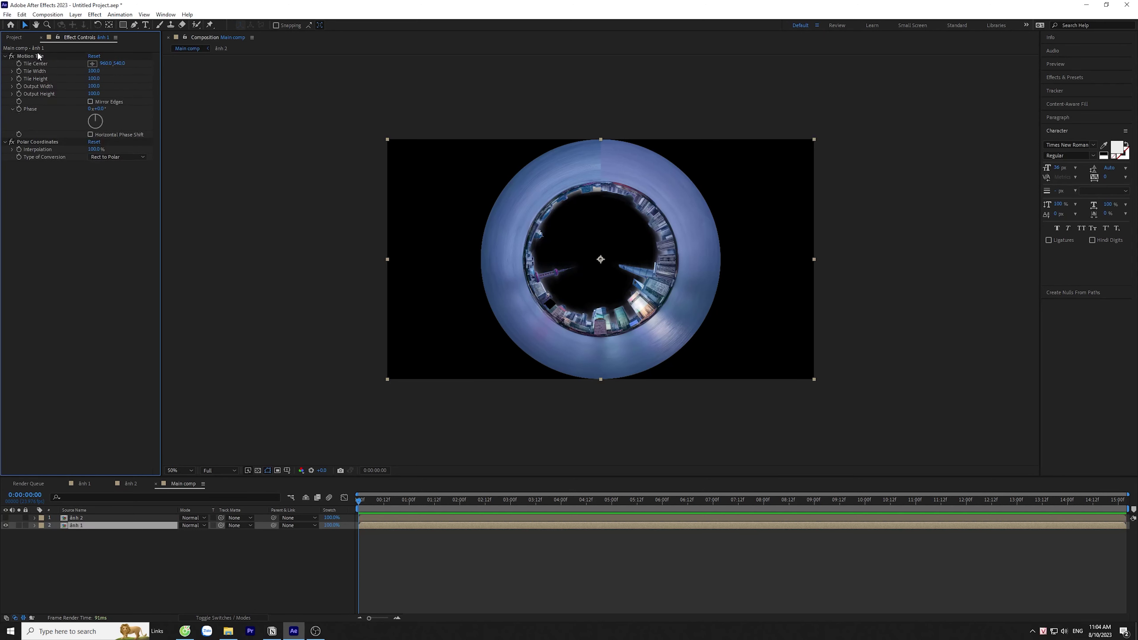
pyautogui.click(30, 56)
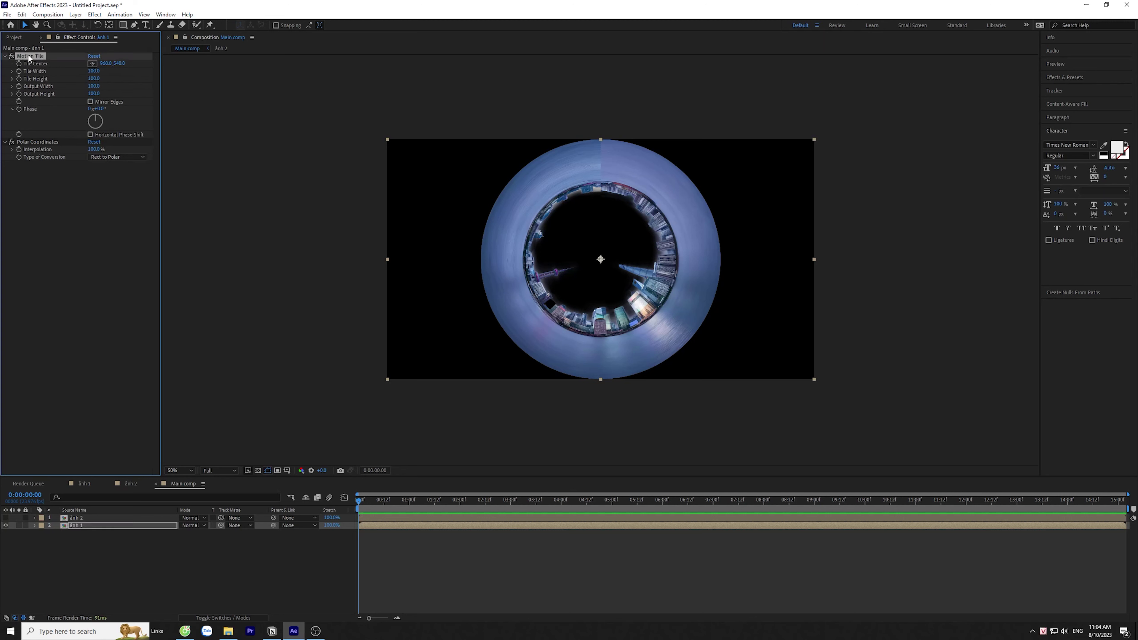
# Step: Set the Motion Tile output width of the ảnh 1 layer to 200
pyautogui.click(96, 86)
pyautogui.write('200')
pyautogui.press('Return')
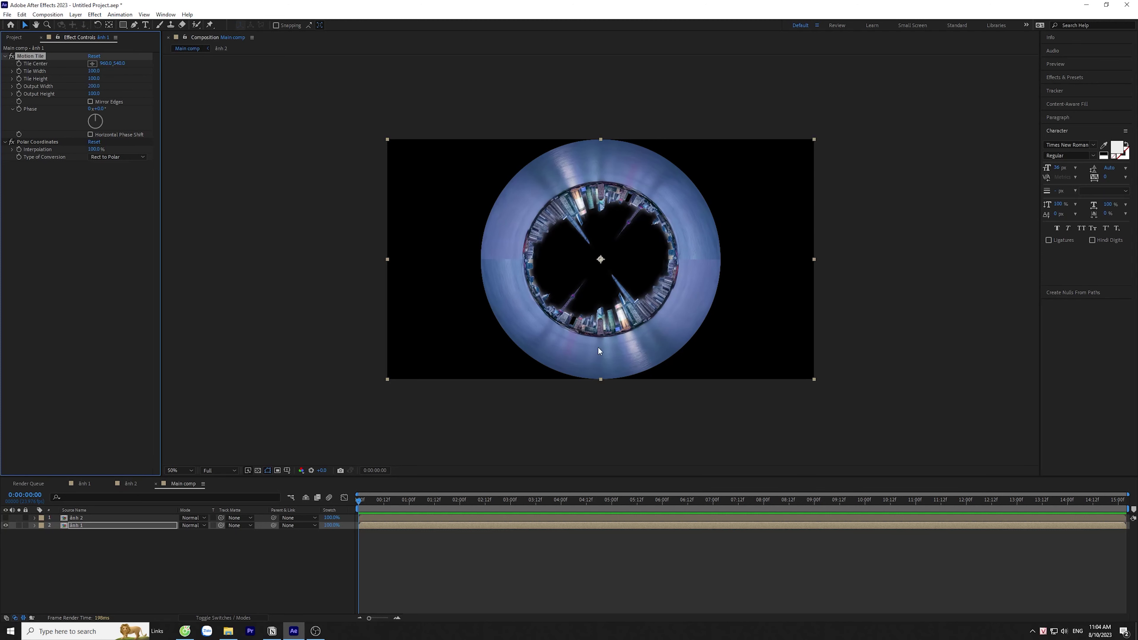
pyautogui.click(592, 593)
pyautogui.press('.')
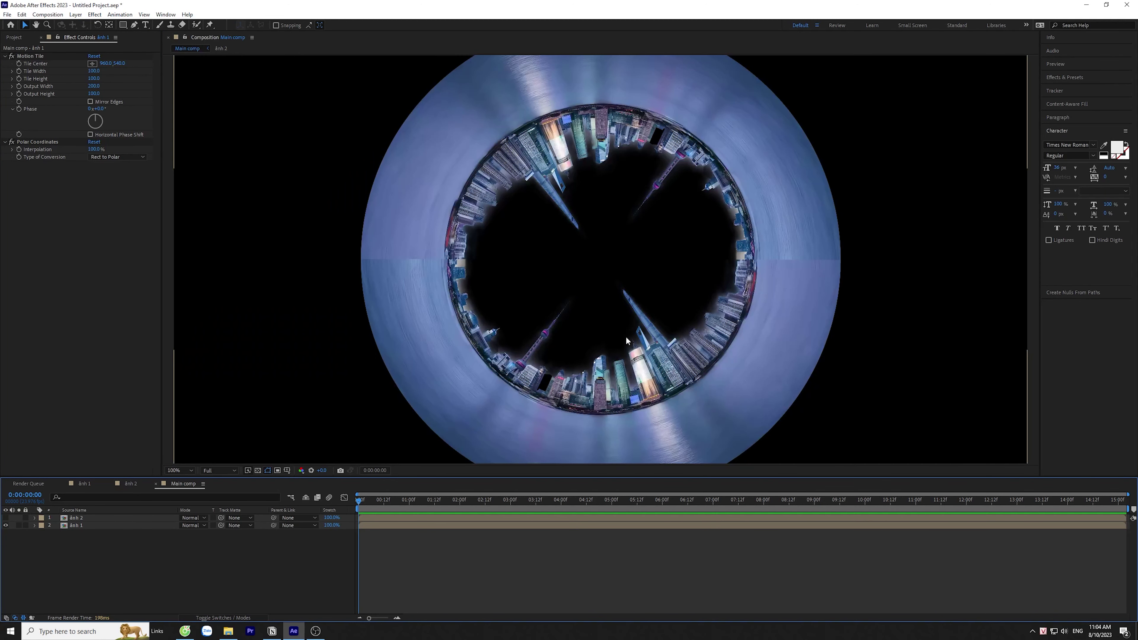
pyautogui.press(',')
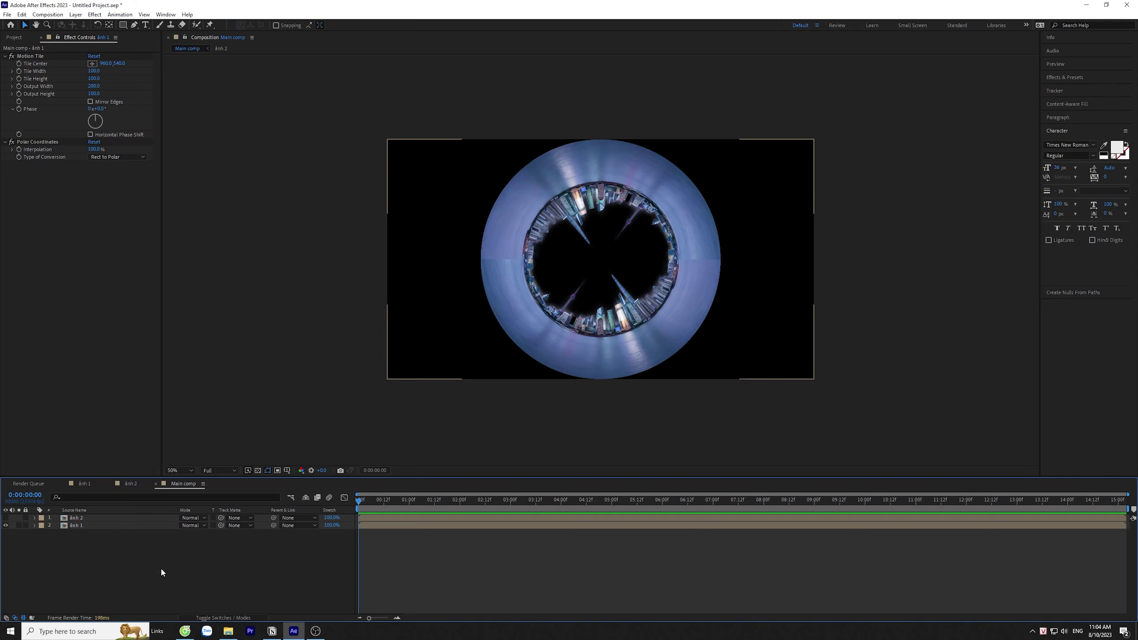
# Step: Hide the ảnh 1 layer, show the ảnh 2 layer and apply the Motion Tile effect to it
pyautogui.click(6, 517)
pyautogui.click(5, 525)
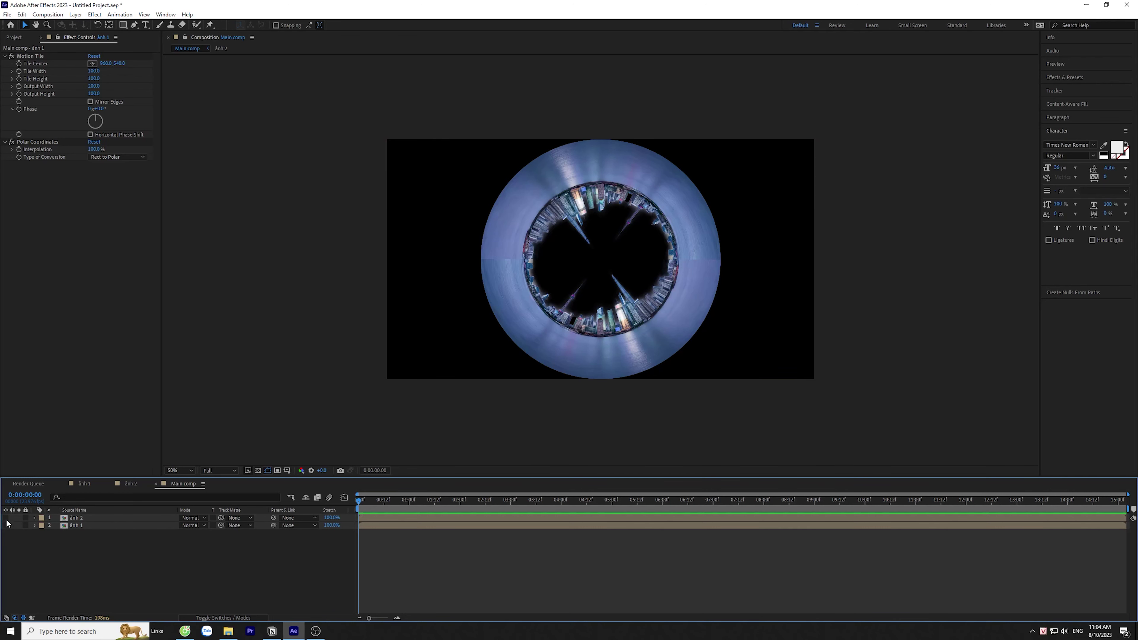
pyautogui.click(90, 517)
pyautogui.hotkey('ctrl', 'space')
pyautogui.write('motion')
pyautogui.press('Down')
pyautogui.press('Return')
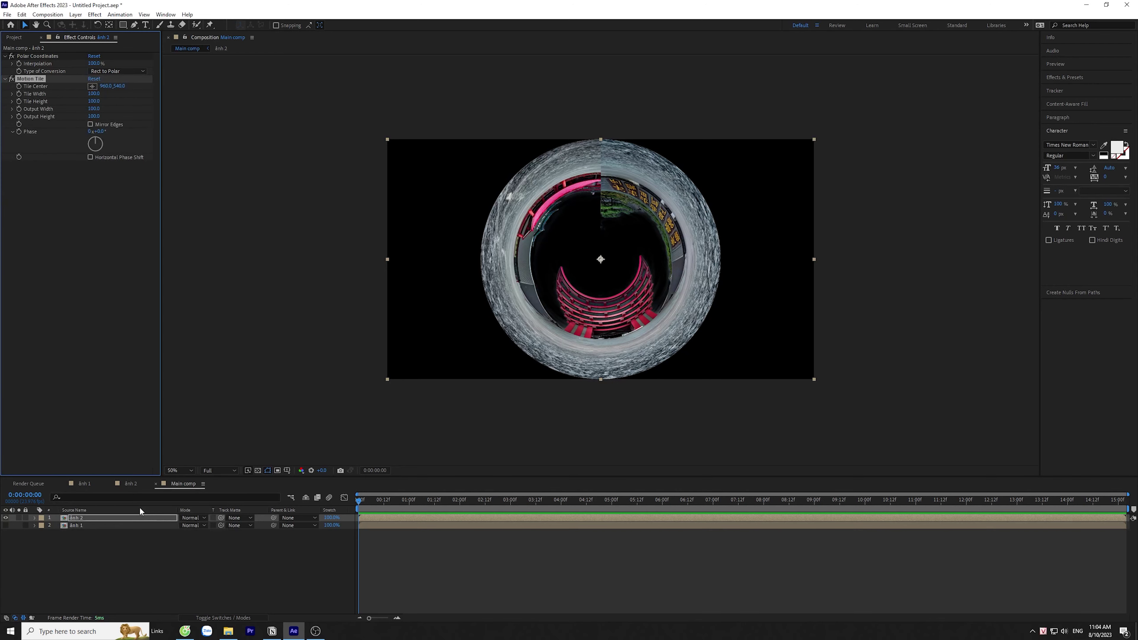
# Step: Move Motion Tile above Polar Coordinates on the ảnh 2 layer and set its output width to 400
pyautogui.moveTo(39, 59); pyautogui.dragTo(41, 58)
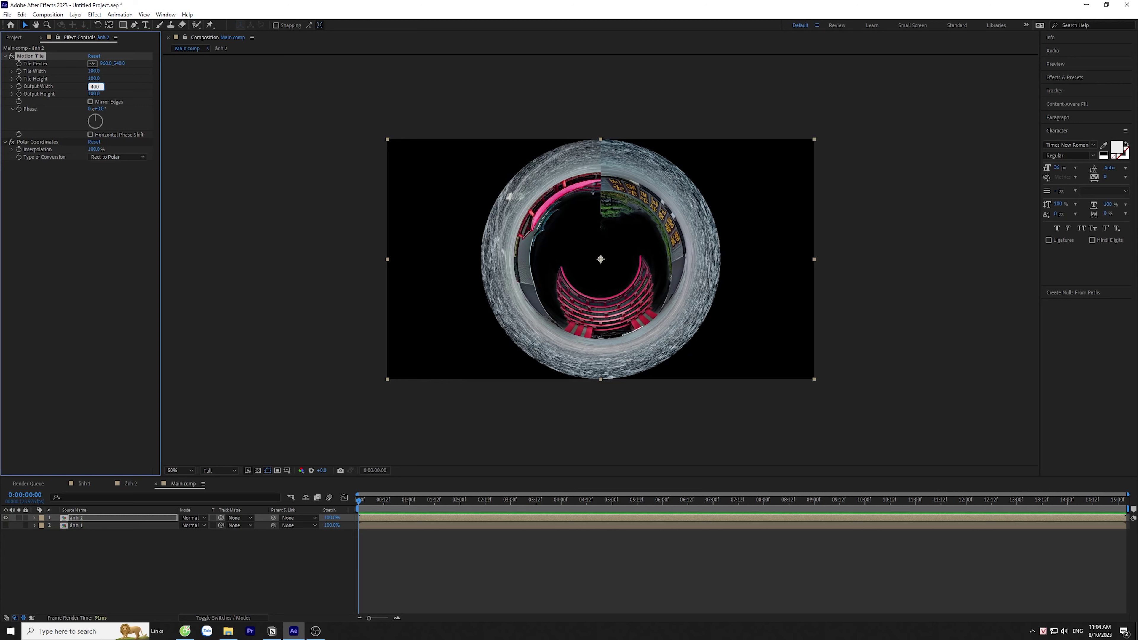
pyautogui.press('Return')
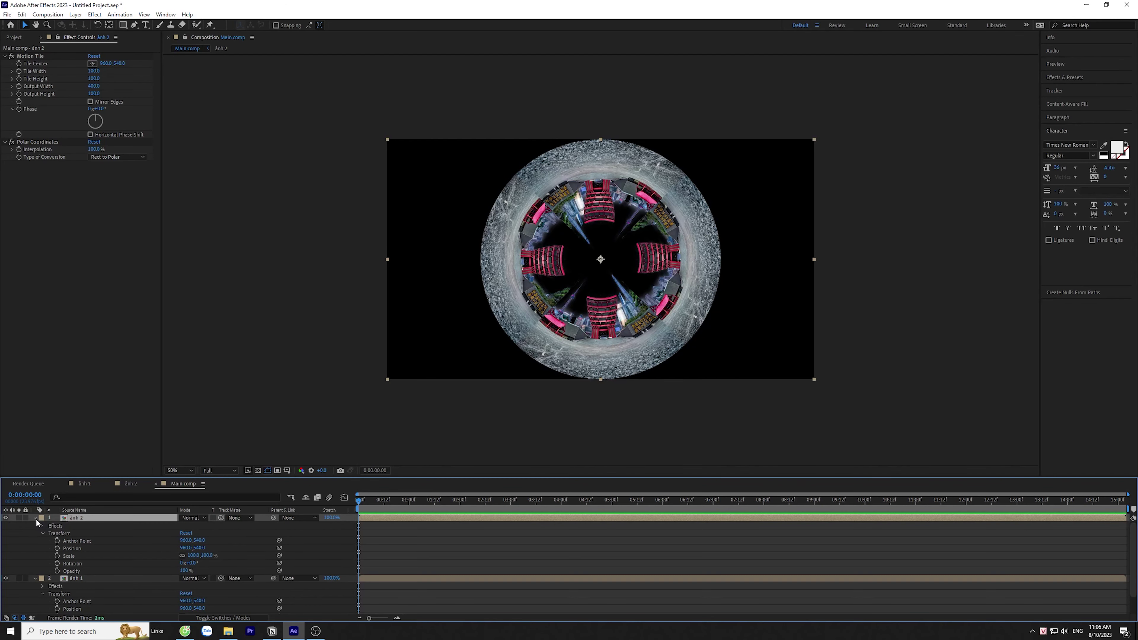
# Step: Collapse the layer properties and duplicate the ảnh 2 layer until there are six of them
pyautogui.click(35, 518)
pyautogui.click(34, 525)
pyautogui.click(41, 583)
pyautogui.click(94, 519)
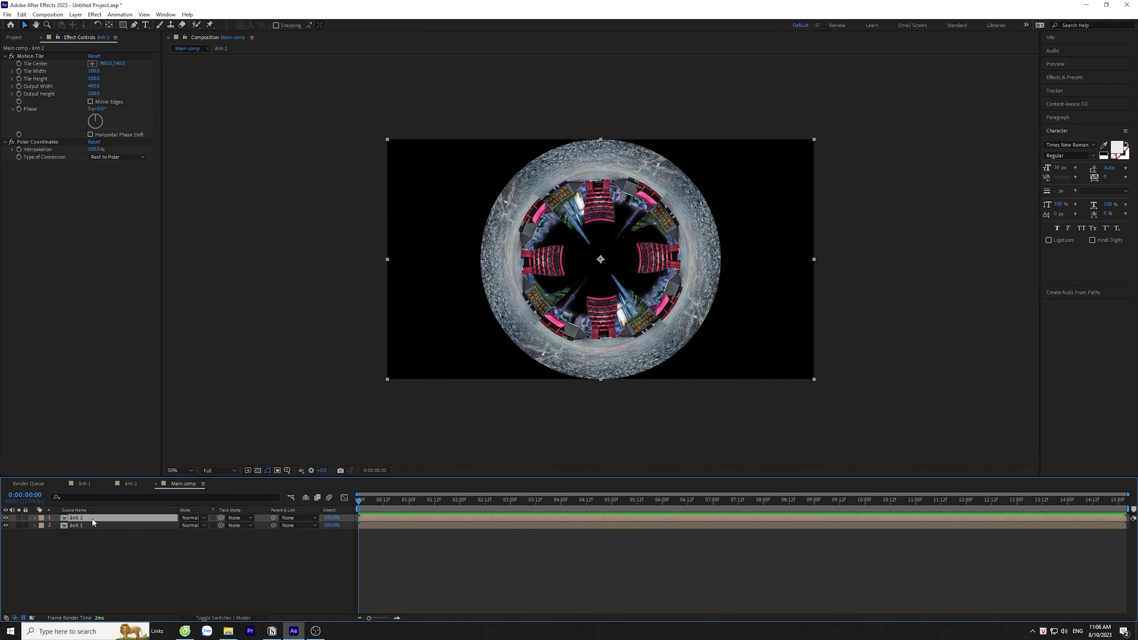
pyautogui.hotkey('ctrl', 'd')
pyautogui.hotkey('ctrl', 'd')
pyautogui.hotkey('ctrl', 'd')
pyautogui.hotkey('ctrl', 'd')
pyautogui.hotkey('ctrl', 'd')
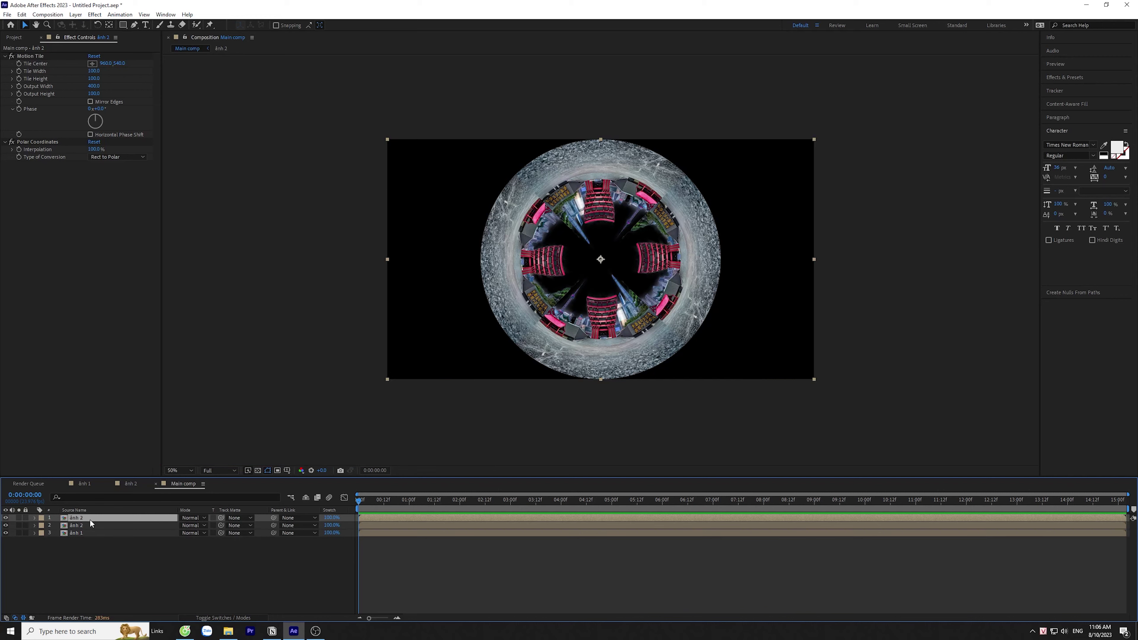
# Step: Duplicate the ảnh 1 layer until there are seven of them below the ảnh 2 layers
pyautogui.click(82, 562)
pyautogui.hotkey('ctrl', 'd')
pyautogui.hotkey('ctrl', 'd')
pyautogui.hotkey('ctrl', 'd')
pyautogui.hotkey('ctrl', 'd')
pyautogui.hotkey('ctrl', 'd')
pyautogui.hotkey('ctrl', 'd')
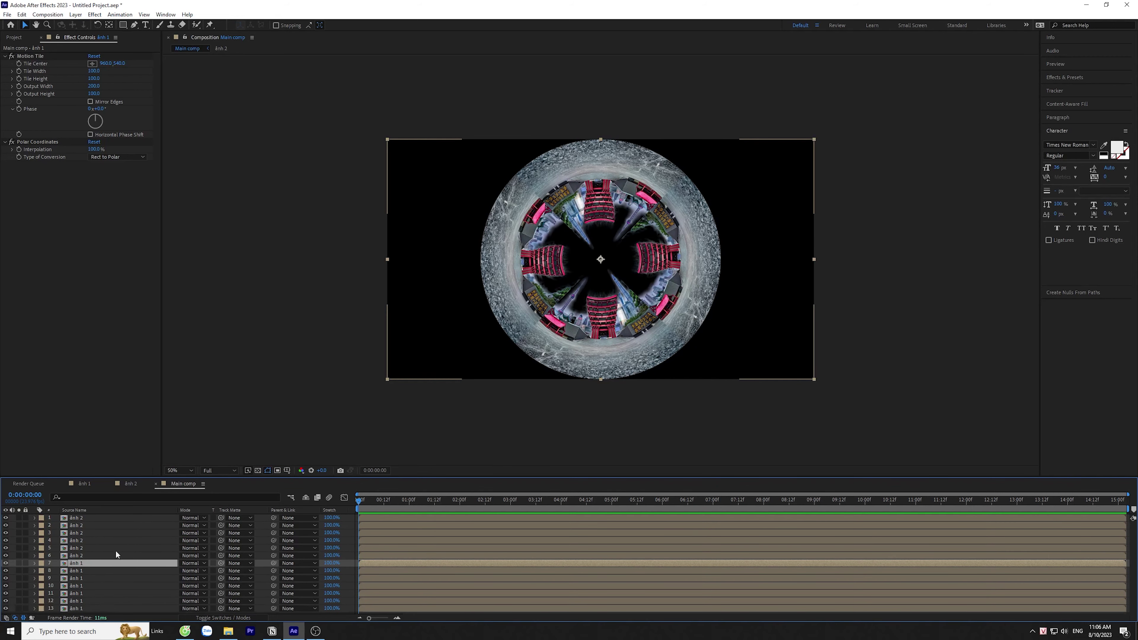
# Step: Turn all the ảnh 1 and ảnh 2 layers into 3D layers
pyautogui.hotkey('ctrl', 'a')
pyautogui.press('F4')
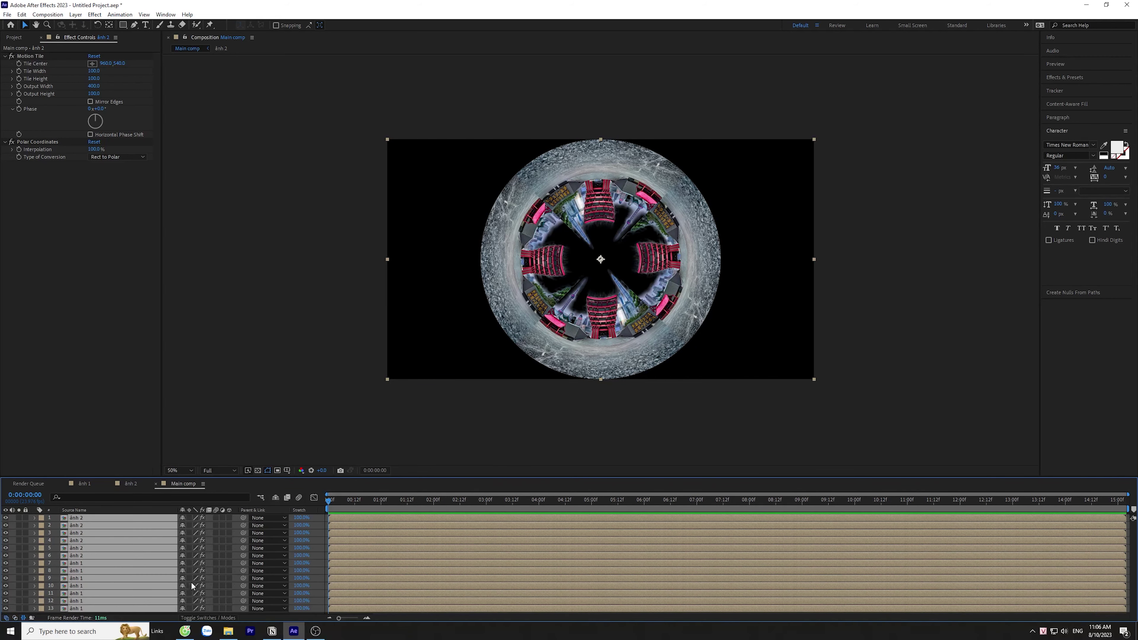
pyautogui.click(230, 517)
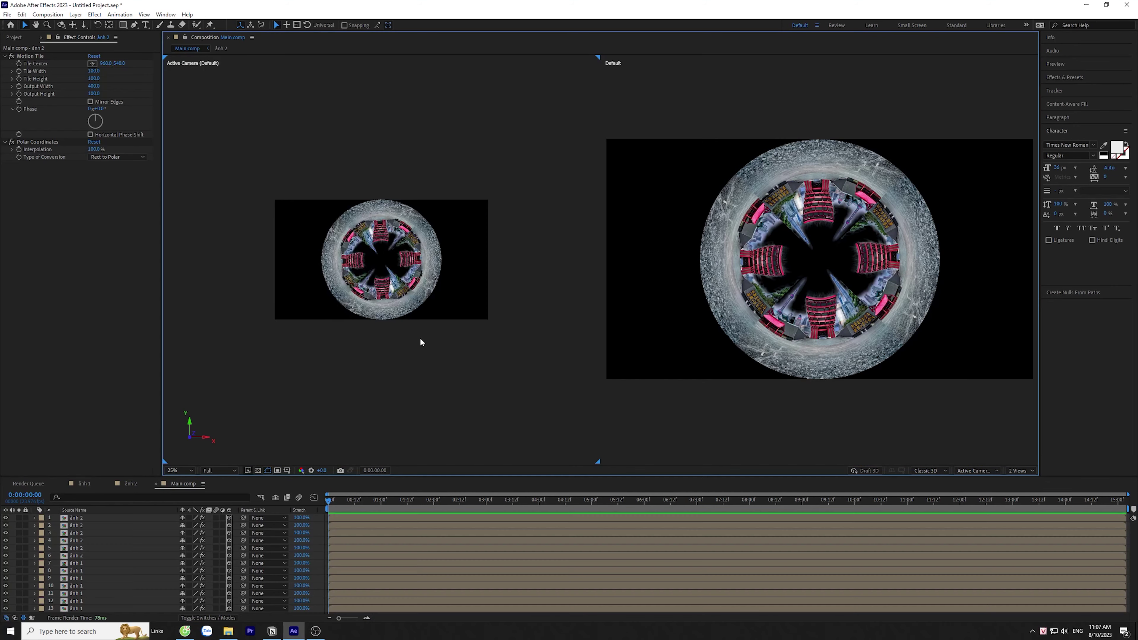
# Step: Using a Top view, spread the ảnh 2 layers apart along the Z axis, each one farther back
pyautogui.click(977, 471)
pyautogui.click(977, 525)
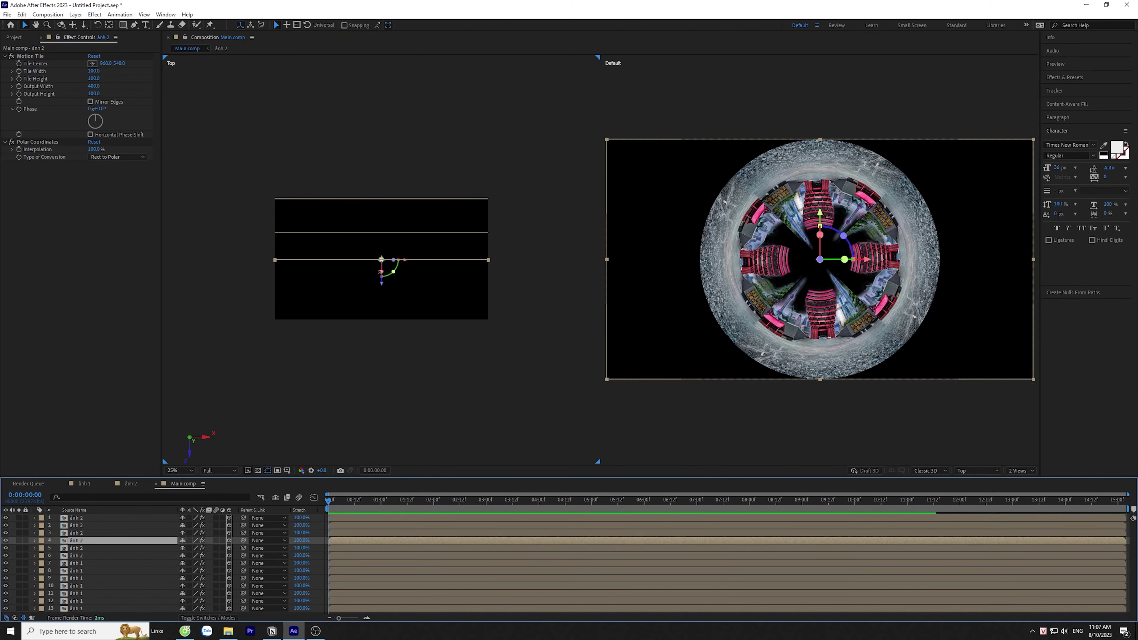
pyautogui.moveTo(382, 283); pyautogui.dragTo(381, 187)
pyautogui.moveTo(382, 187); pyautogui.dragTo(381, 291)
pyautogui.click(134, 548)
pyautogui.moveTo(382, 387); pyautogui.dragTo(382, 255)
pyautogui.scroll(-1, 381, 255)
pyautogui.click(135, 556)
# Step: Spread the ảnh 1 layers along the Z axis behind the ảnh 2 layers, each one farther back
pyautogui.click(134, 563)
pyautogui.moveTo(382, 323); pyautogui.dragTo(382, 83)
pyautogui.click(107, 571)
pyautogui.click(105, 578)
pyautogui.click(108, 585)
pyautogui.click(108, 594)
pyautogui.click(107, 601)
pyautogui.click(108, 608)
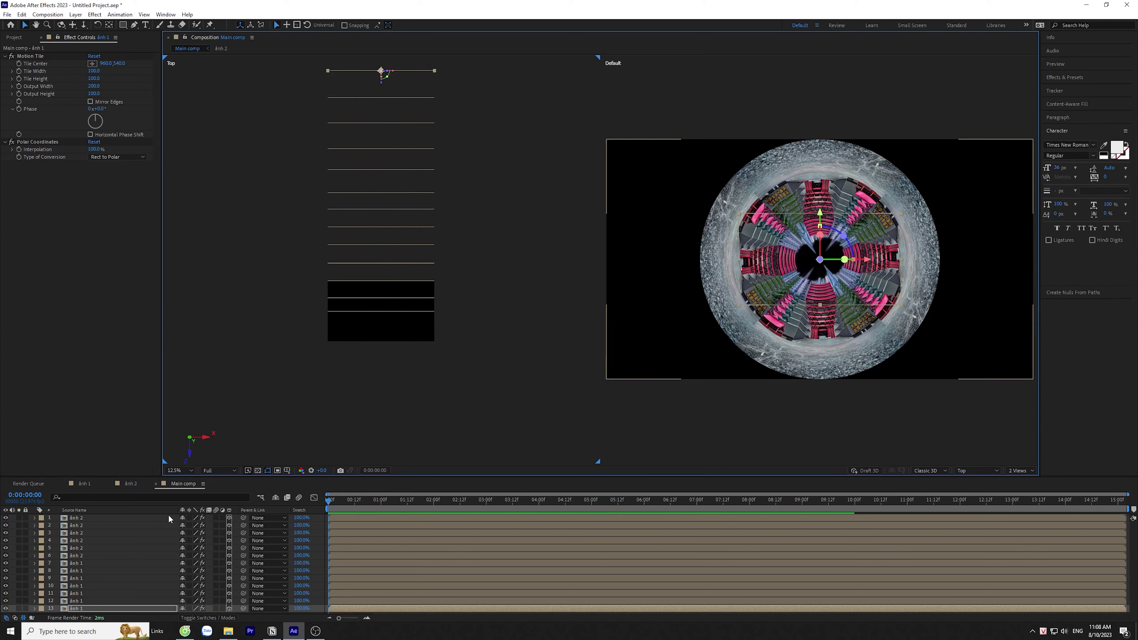
# Step: Add a camera and a null object to the main composition, and parent the camera to the null
pyautogui.hotkey('ctrl', 'alt', 'shift', 'c')
pyautogui.click(394, 366)
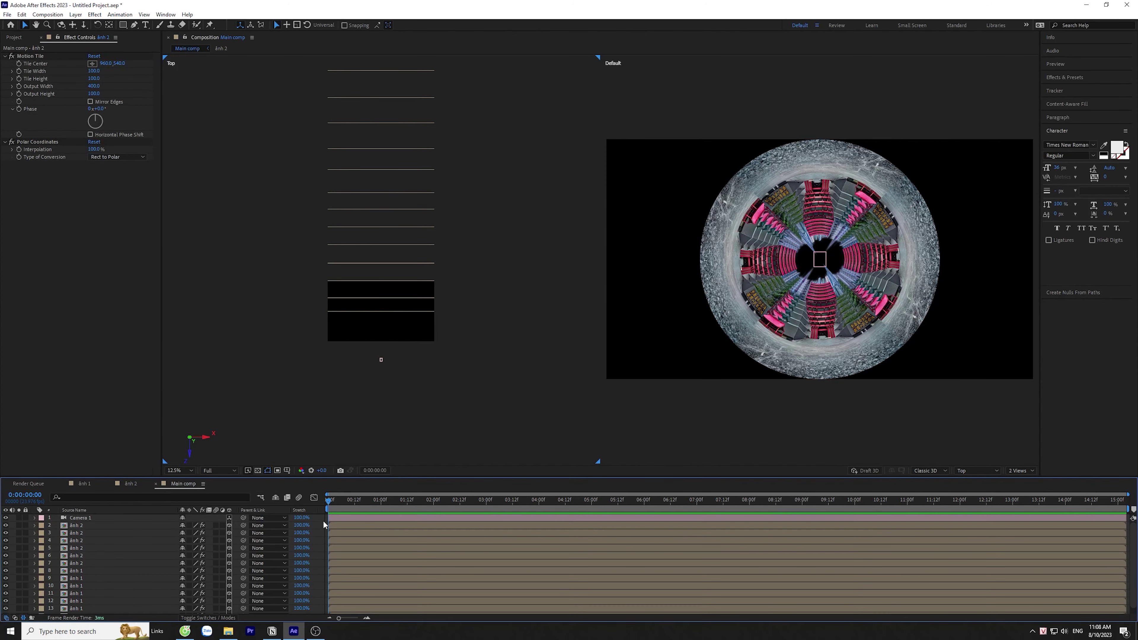
pyautogui.rightClick(325, 524)
pyautogui.moveTo(380, 414)
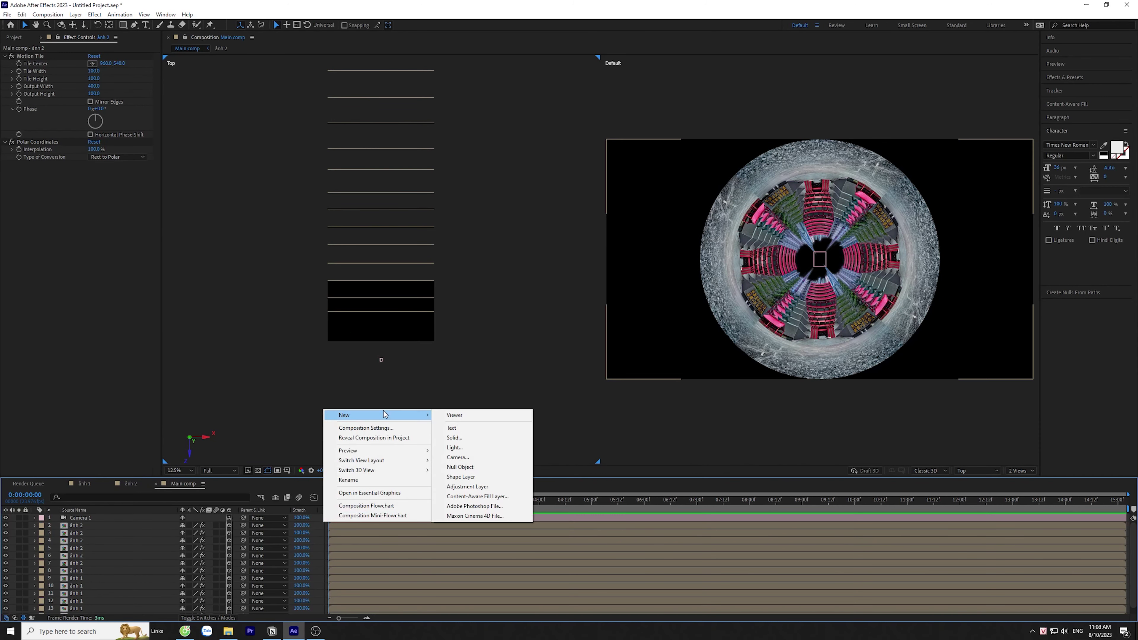
pyautogui.click(470, 467)
pyautogui.click(157, 525)
pyautogui.moveTo(244, 525); pyautogui.dragTo(126, 518)
# Step: Add a second 3D null object and parent Null 1 to it
pyautogui.rightClick(326, 531)
pyautogui.click(308, 518)
pyautogui.click(637, 375)
pyautogui.click(322, 519)
pyautogui.rightClick(323, 515)
pyautogui.moveTo(429, 407)
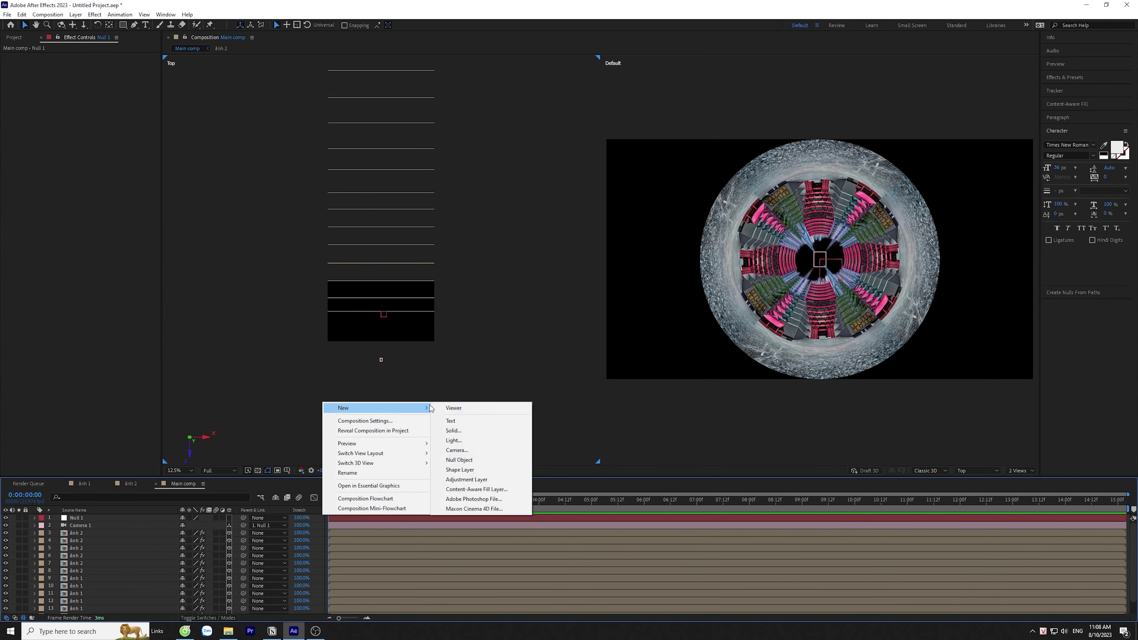
pyautogui.click(458, 460)
pyautogui.click(142, 526)
pyautogui.moveTo(229, 525); pyautogui.dragTo(108, 519)
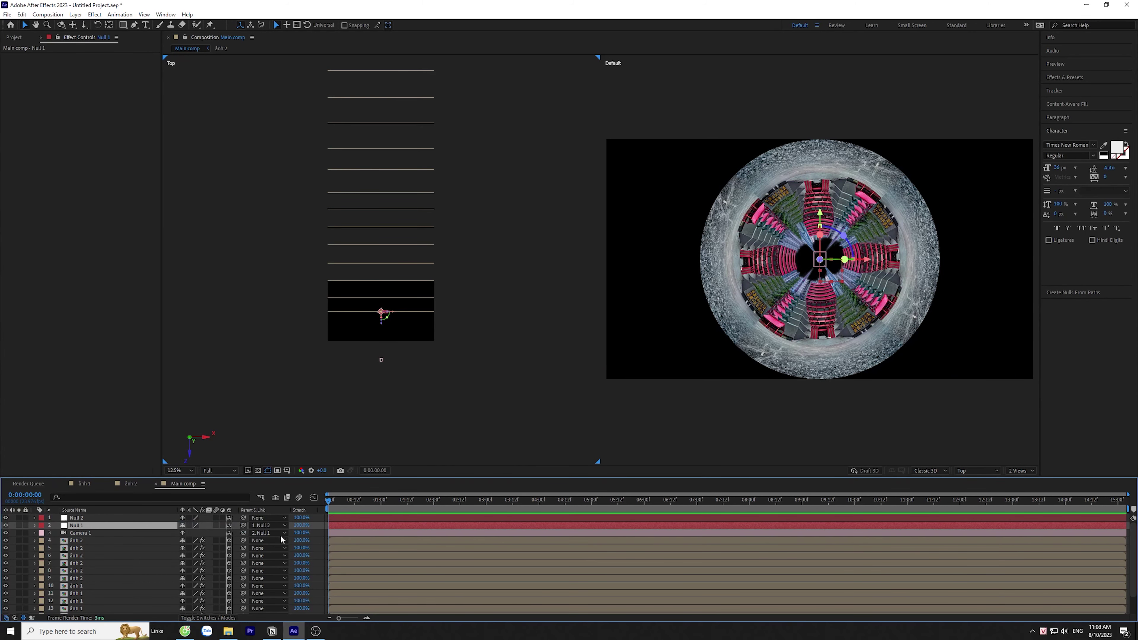
# Step: Add a third 3D null object and parent Null 2 to it
pyautogui.rightClick(324, 403)
pyautogui.click(460, 459)
pyautogui.moveTo(244, 525); pyautogui.dragTo(106, 520)
pyautogui.click(140, 533)
pyautogui.click(155, 526)
pyautogui.click(116, 534)
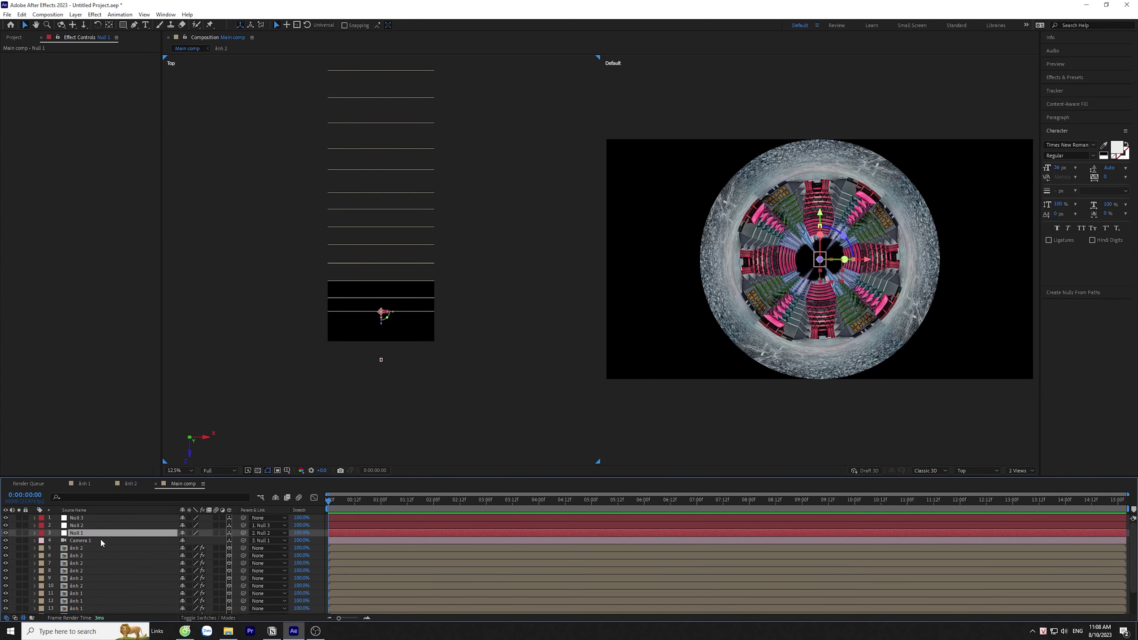
# Step: Keyframe Null 1's position at the start and at 0:00:05:01, with a Z value of about 2080 at the second keyframe
pyautogui.press('p')
pyautogui.moveTo(377, 501); pyautogui.dragTo(594, 502)
pyautogui.moveTo(199, 540); pyautogui.dragTo(1134, 516)
pyautogui.hotkey('ctrl', 'z')
# Step: Switch the Default view to Active Camera to show the tunnel of layers through Camera 1
pyautogui.click(115, 549)
pyautogui.click(942, 394)
pyautogui.click(975, 470)
pyautogui.click(989, 314)
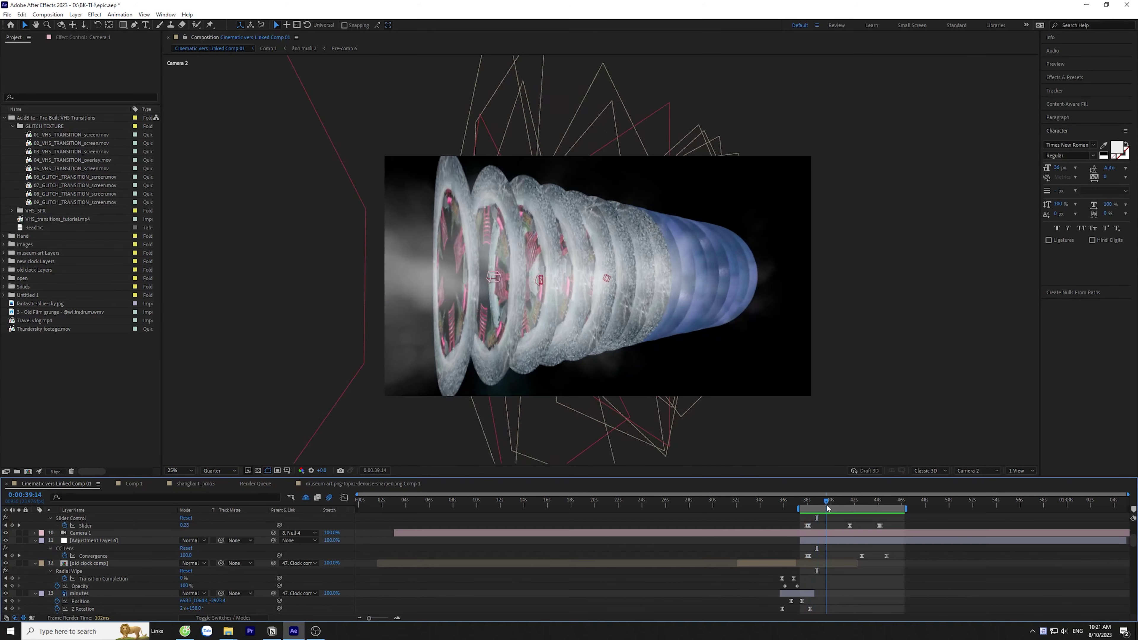
pyautogui.moveTo(826, 504); pyautogui.dragTo(861, 503)
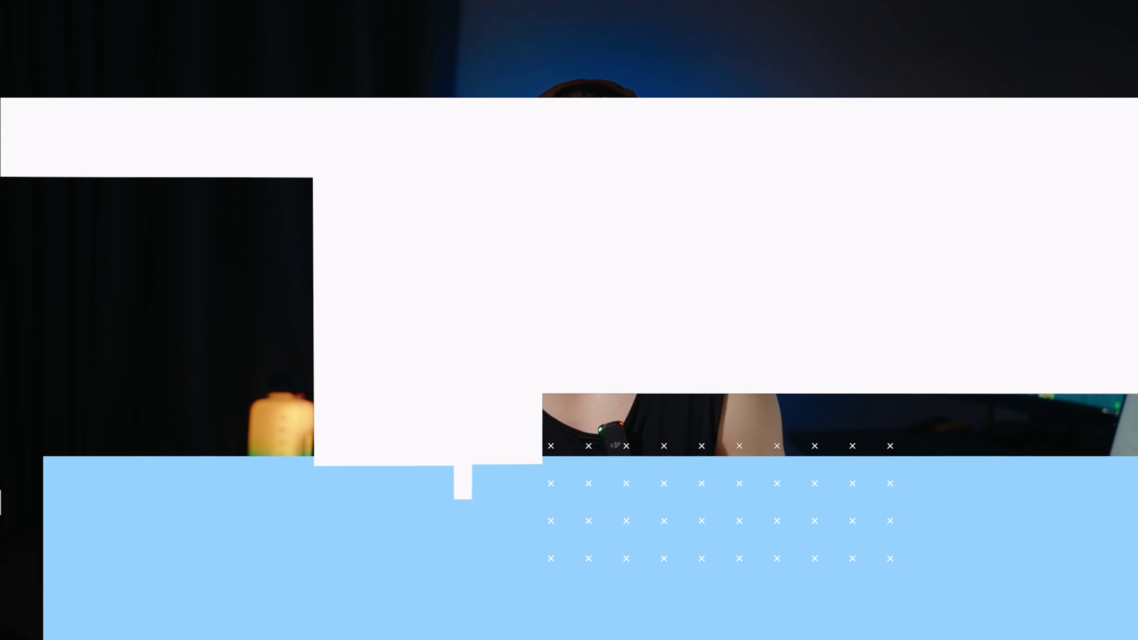